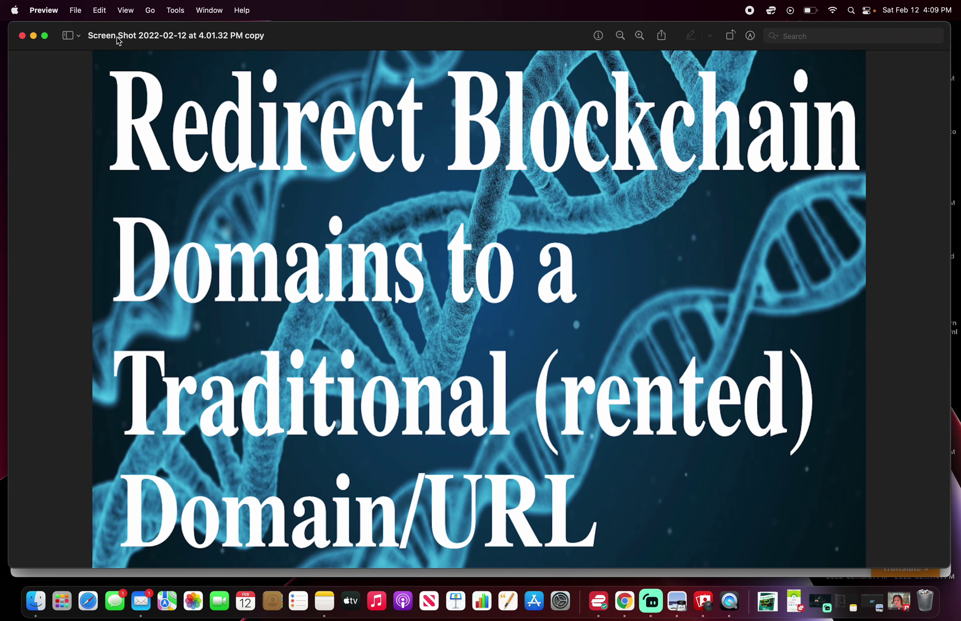
Minimize Preview and Photo Booth, then switch Chrome to the Unstoppable Domains My Domains tab
{"action": "left_click", "coordinate": [34, 35]}
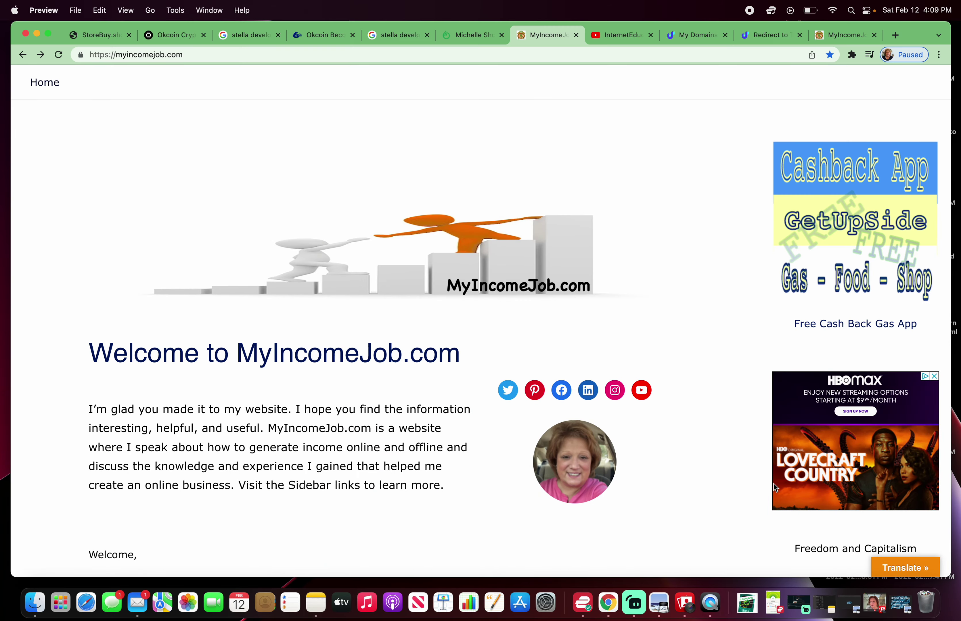
{"action": "left_click", "coordinate": [875, 603]}
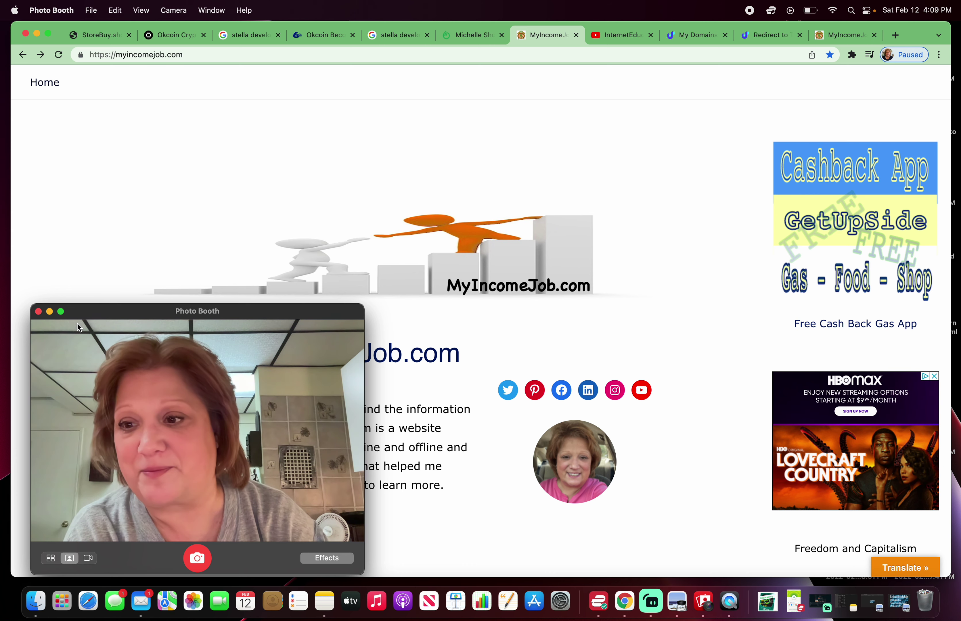
{"action": "left_click", "coordinate": [49, 311]}
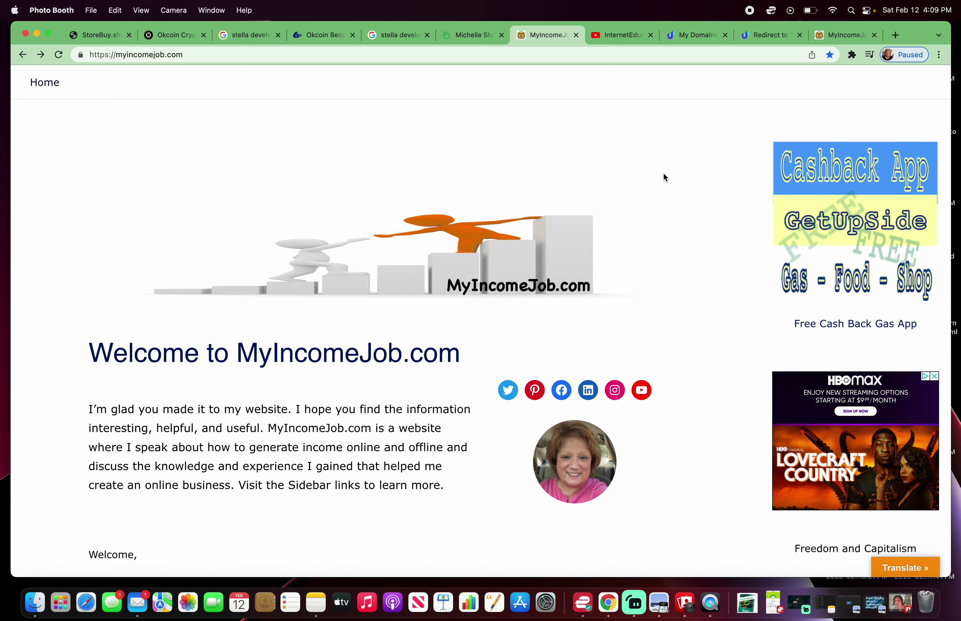
{"action": "left_click", "coordinate": [696, 35]}
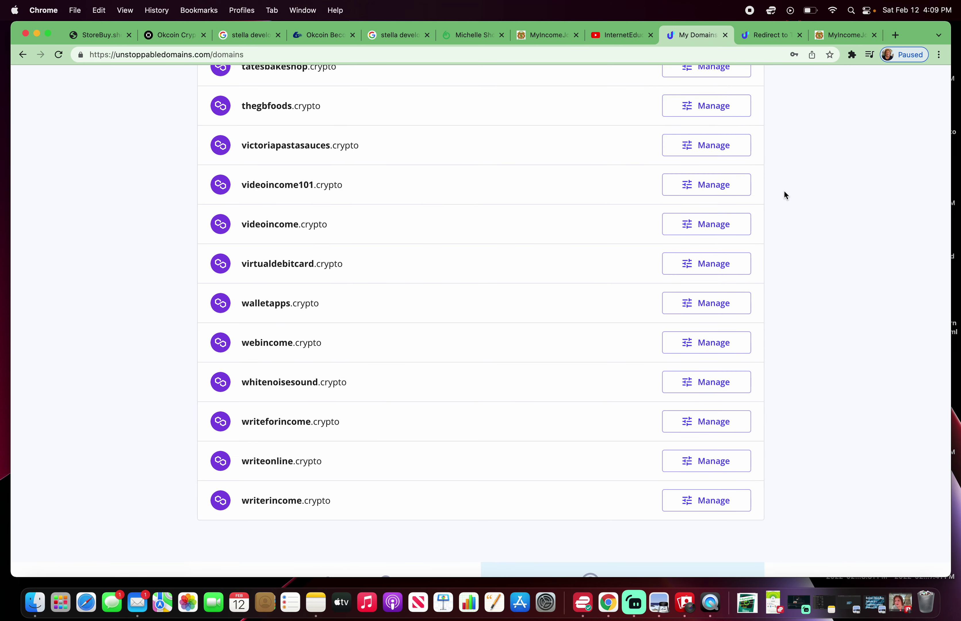
Find writeforincome.crypto in the domain list and open its Manage page
{"action": "scroll", "coordinate": [786, 193], "scroll_direction": "up", "scroll_amount": 20}
{"action": "scroll", "coordinate": [785, 193], "scroll_direction": "up", "scroll_amount": 10}
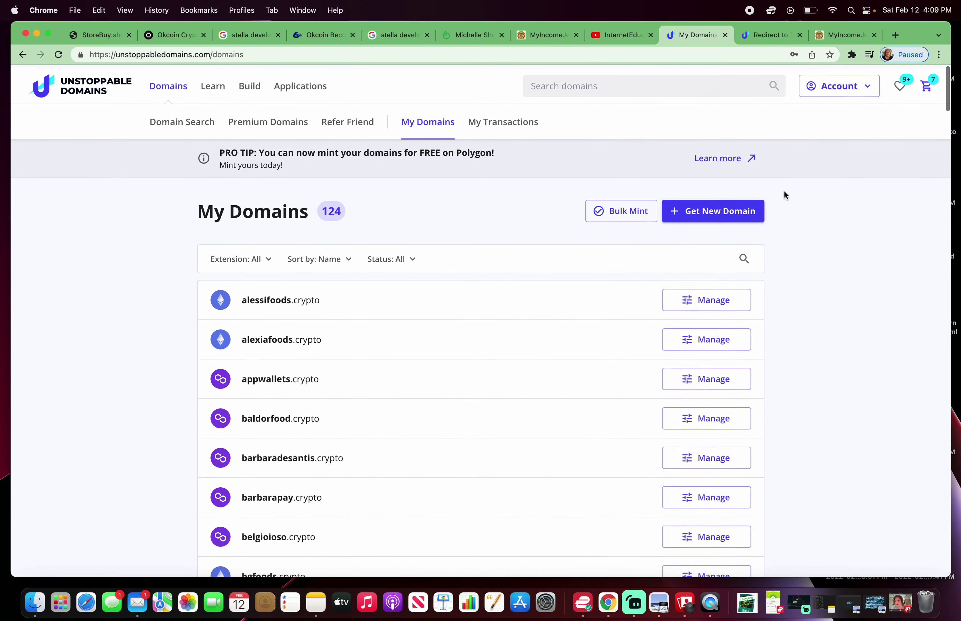
{"action": "scroll", "coordinate": [784, 193], "scroll_direction": "down", "scroll_amount": 20}
{"action": "scroll", "coordinate": [785, 195], "scroll_direction": "down", "scroll_amount": 20}
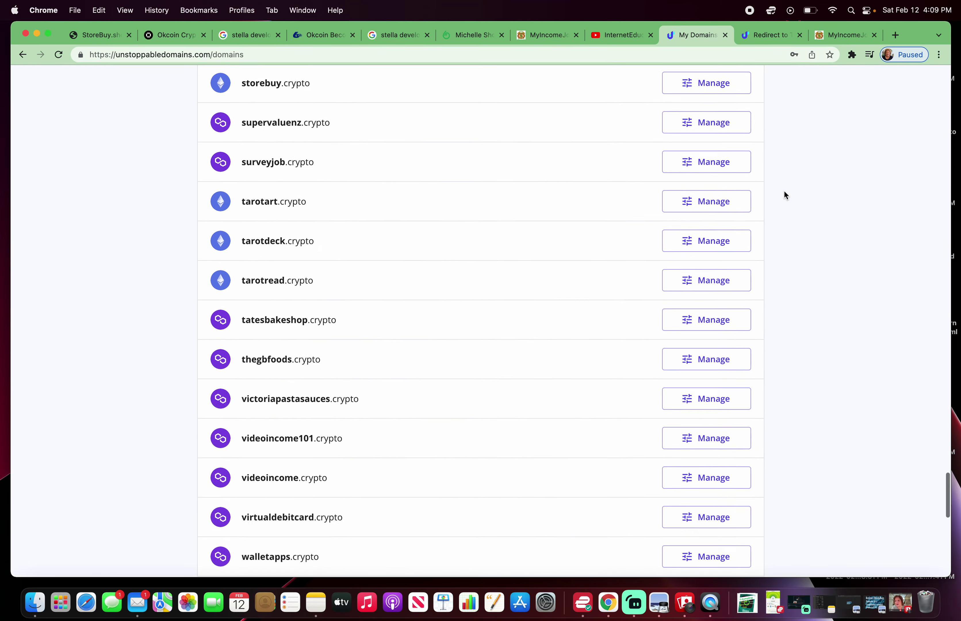
{"action": "scroll", "coordinate": [785, 195], "scroll_direction": "up", "scroll_amount": 8}
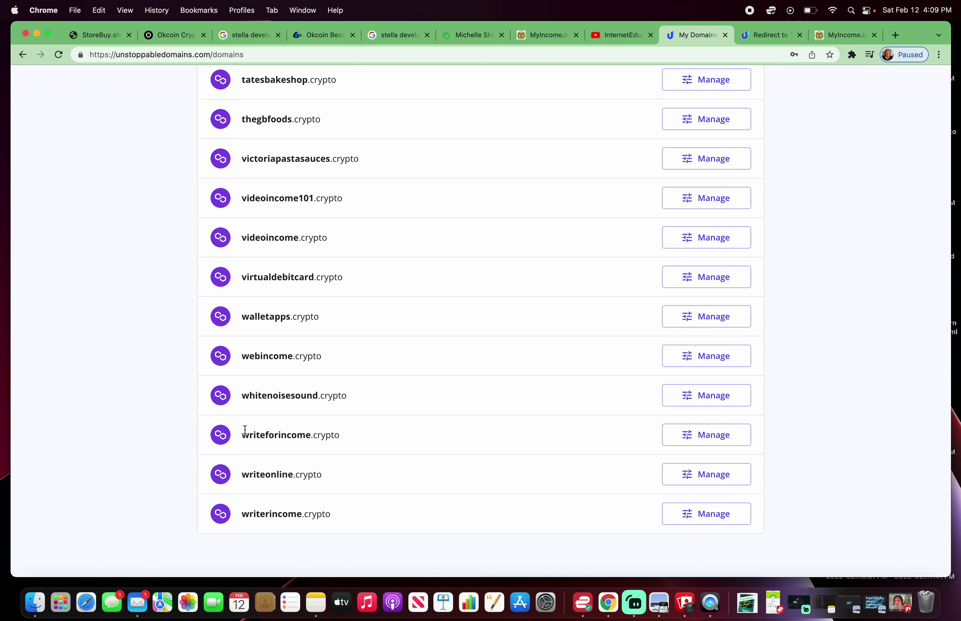
{"action": "left_click_drag", "start_coordinate": [242, 434], "coordinate": [347, 438]}
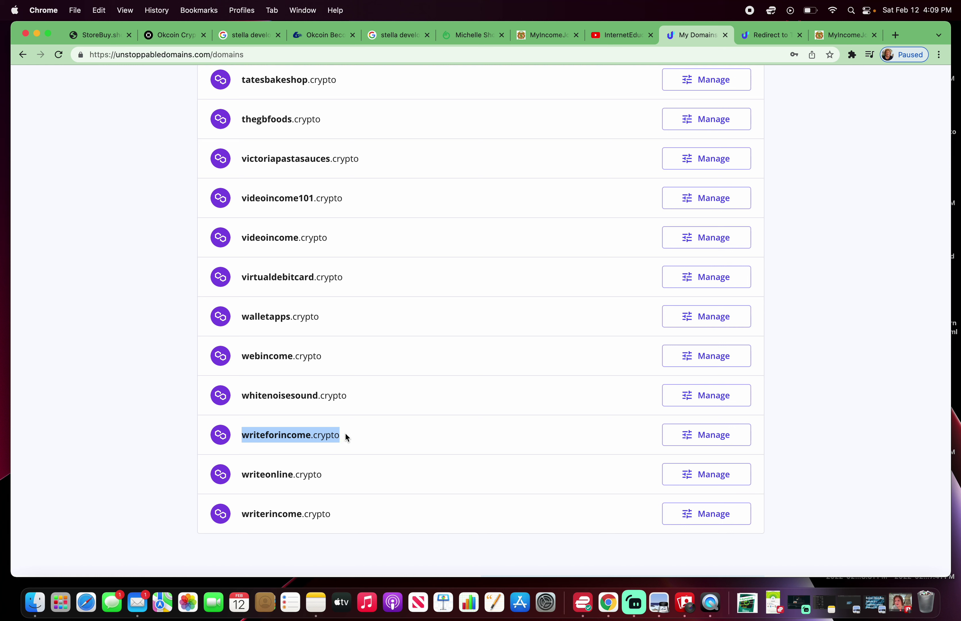
{"action": "left_click", "coordinate": [699, 435]}
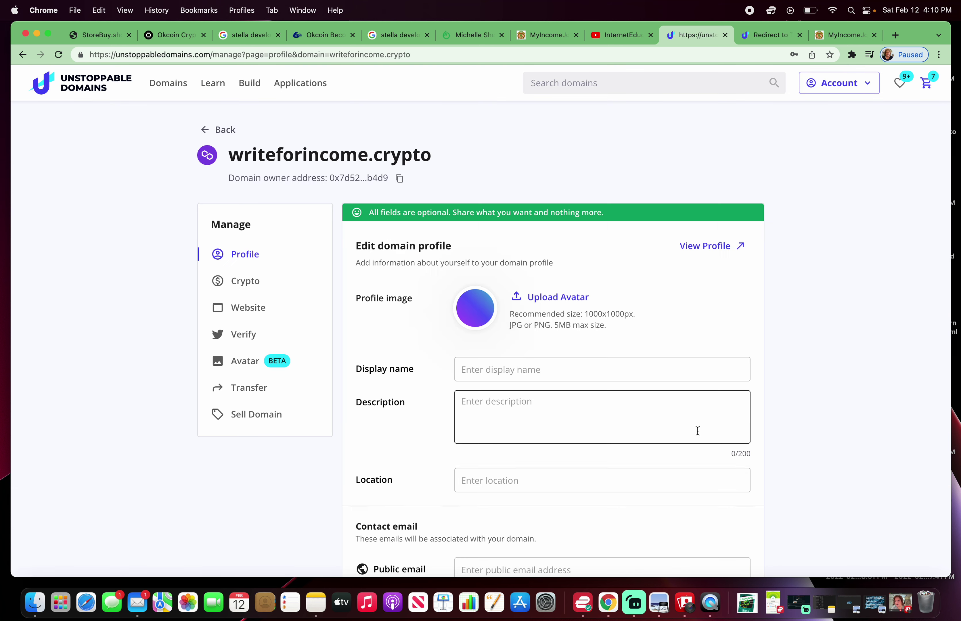
Review writeforincome.crypto's Website options, then open the 'How to redirect to traditional domain' help article
{"action": "left_click", "coordinate": [260, 313]}
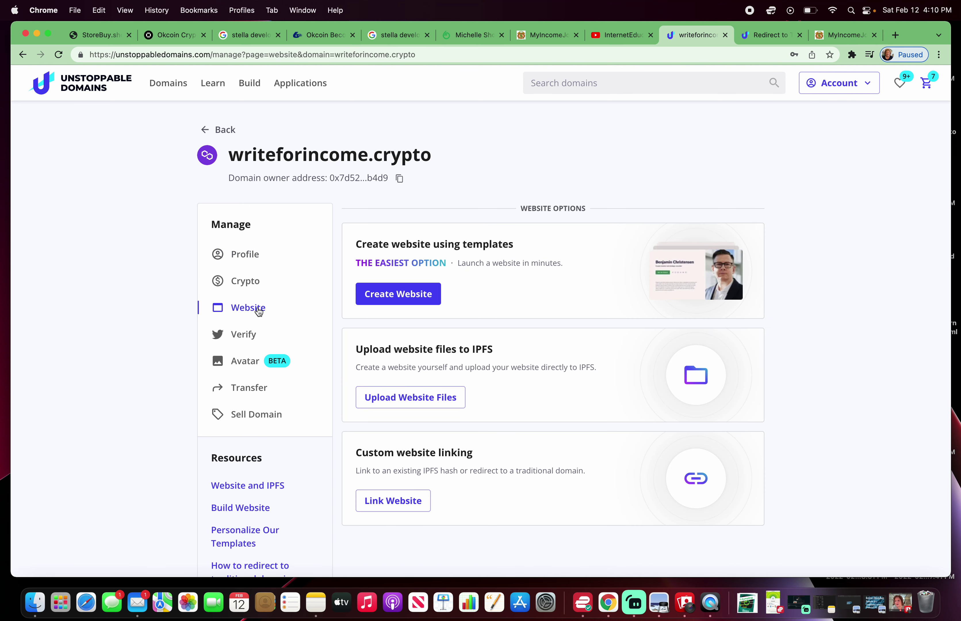
{"action": "scroll", "coordinate": [562, 364], "scroll_direction": "down", "scroll_amount": 2}
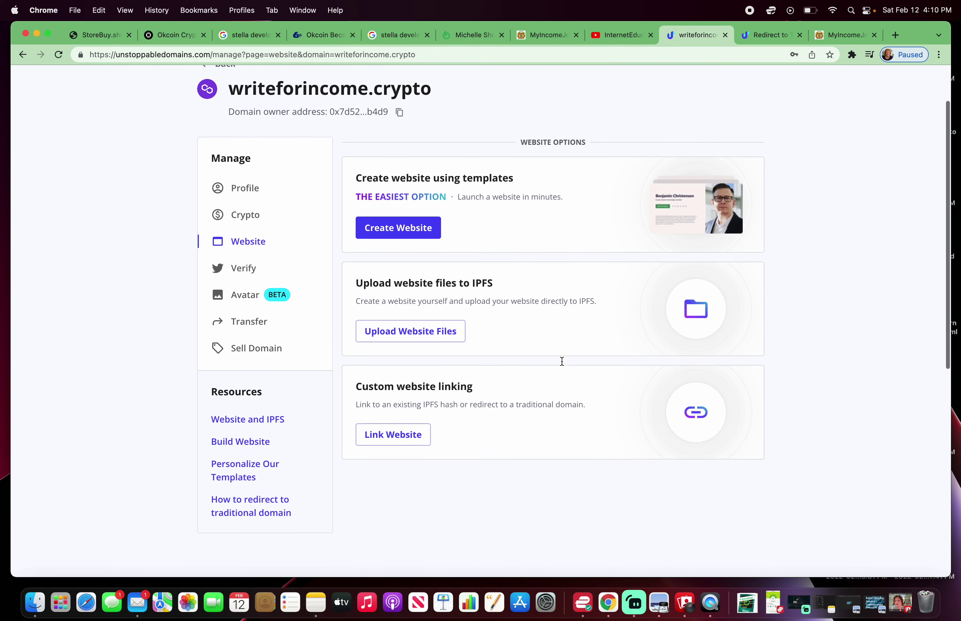
{"action": "scroll", "coordinate": [562, 365], "scroll_direction": "down", "scroll_amount": 1}
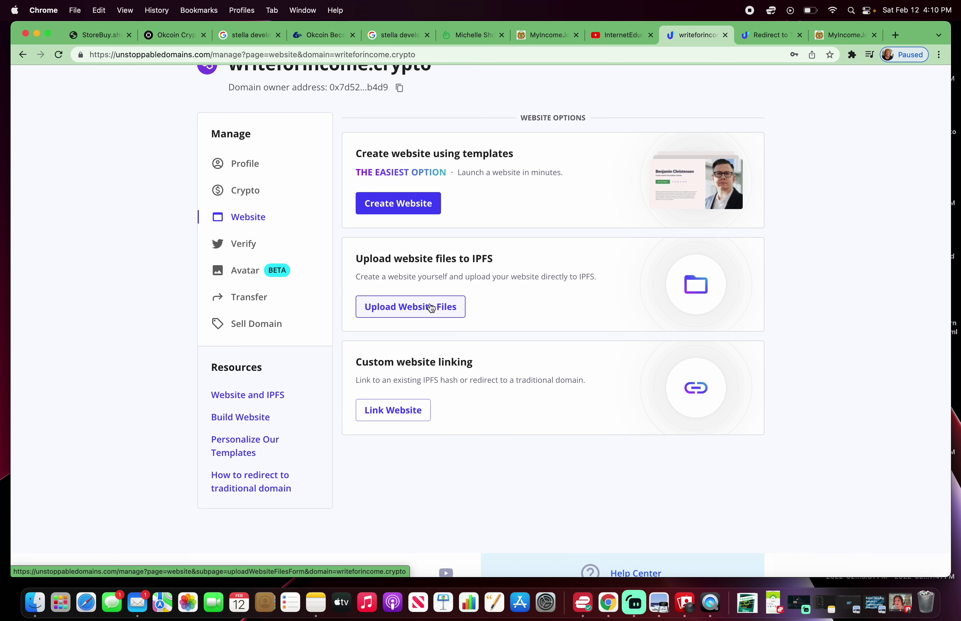
{"action": "scroll", "coordinate": [431, 308], "scroll_direction": "up", "scroll_amount": 1}
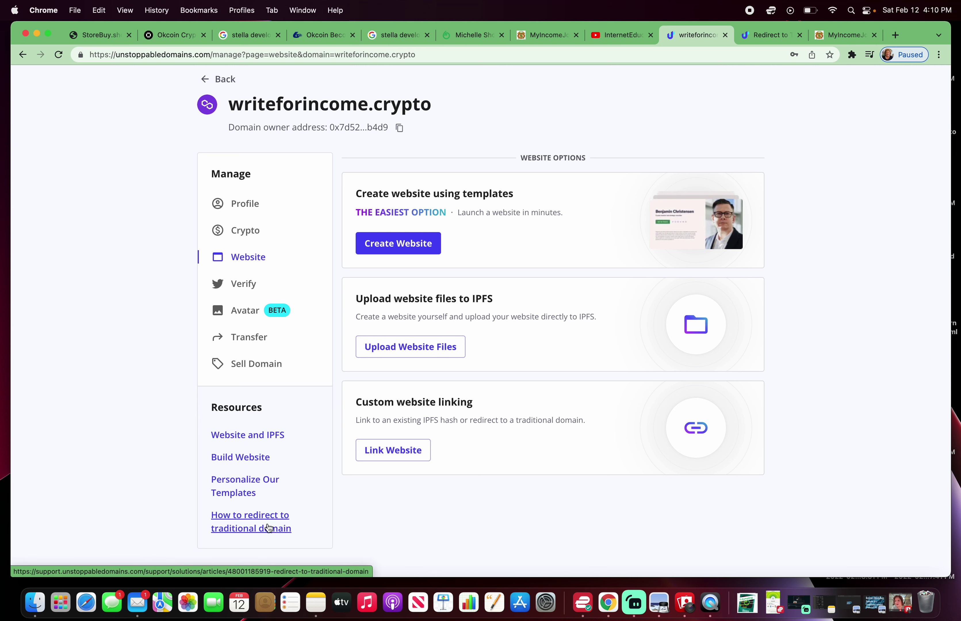
{"action": "left_click", "coordinate": [769, 38]}
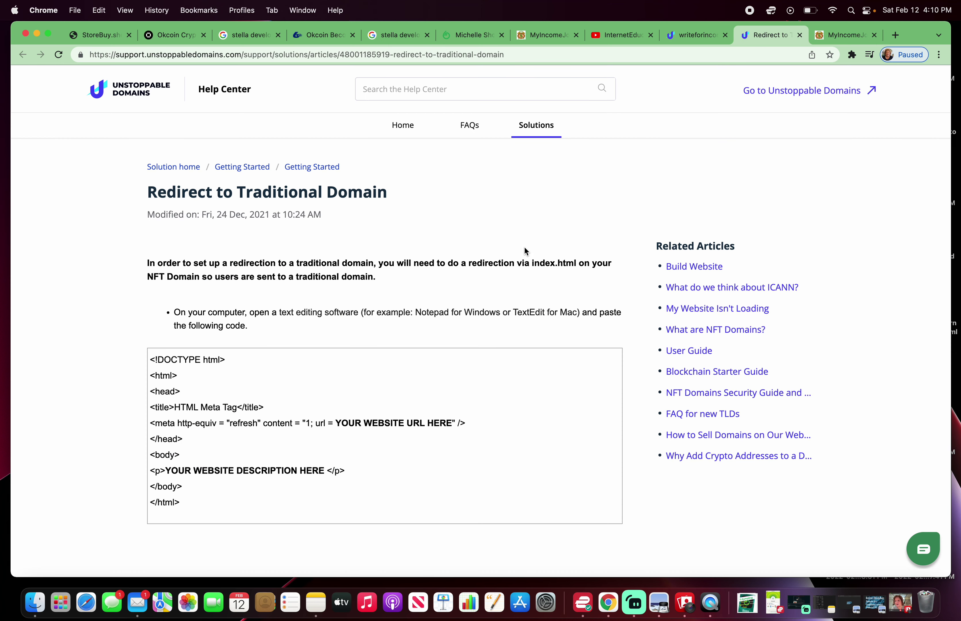
Copy the ten-line <!DOCTYPE html> to </html> redirect code sample from the article
{"action": "scroll", "coordinate": [501, 273], "scroll_direction": "down", "scroll_amount": 3}
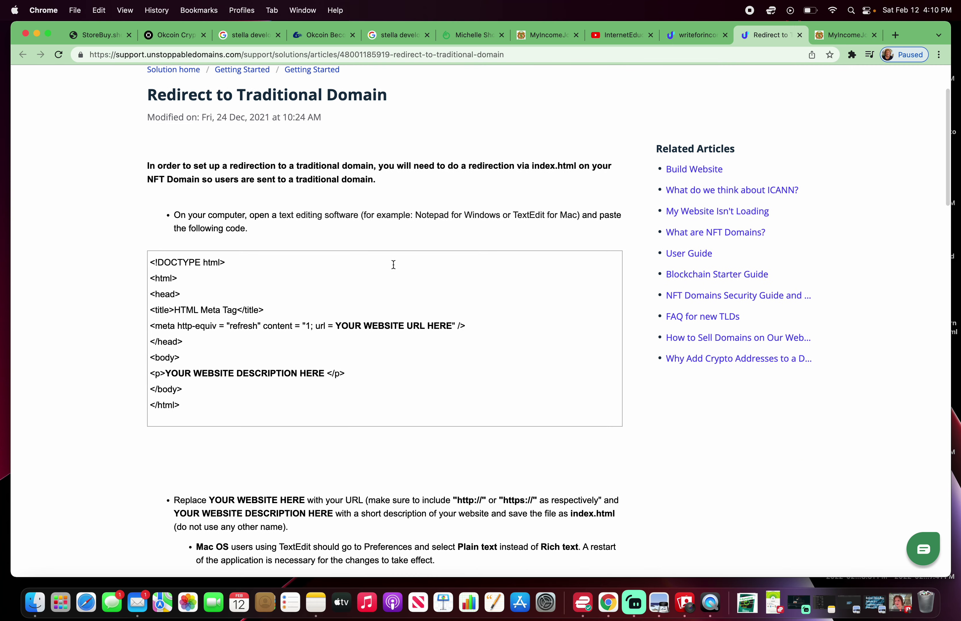
{"action": "left_click_drag", "start_coordinate": [150, 261], "coordinate": [204, 402]}
{"action": "left_click", "coordinate": [99, 10]}
{"action": "left_click", "coordinate": [101, 73]}
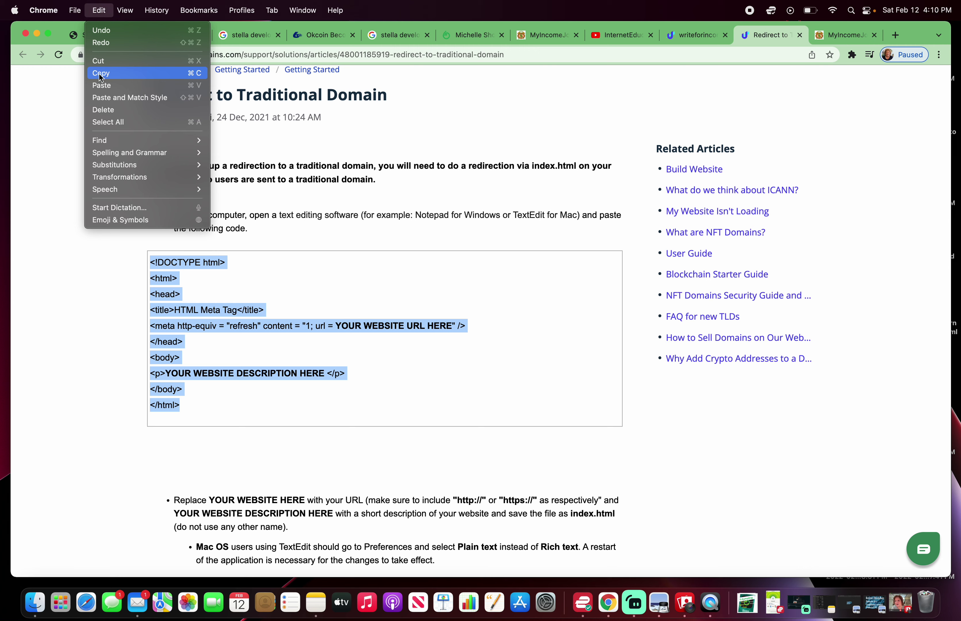
Launch TextEdit from Launchpad and create a new blank document
{"action": "left_click", "coordinate": [58, 603]}
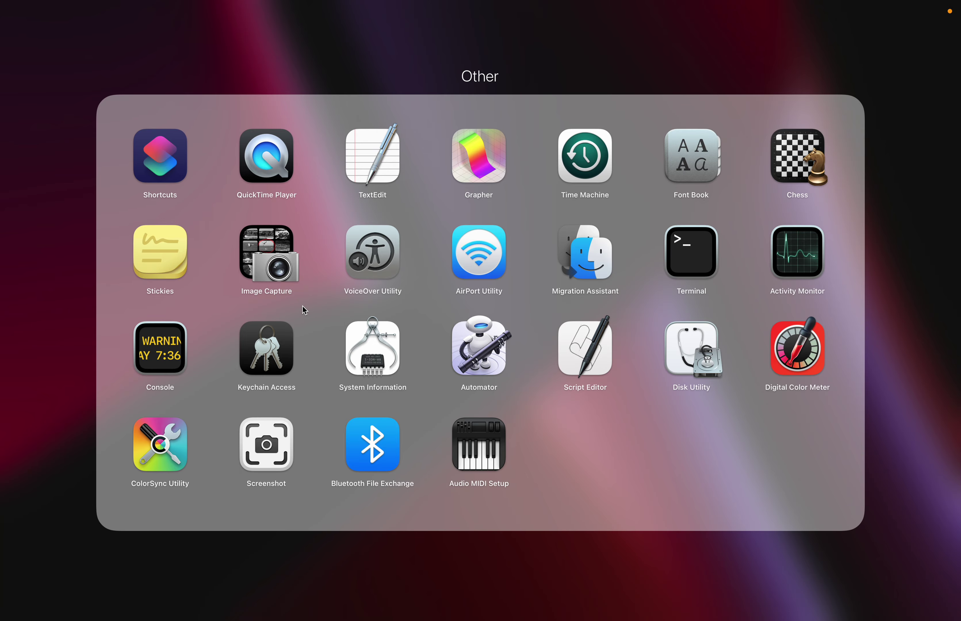
{"action": "left_click", "coordinate": [375, 162]}
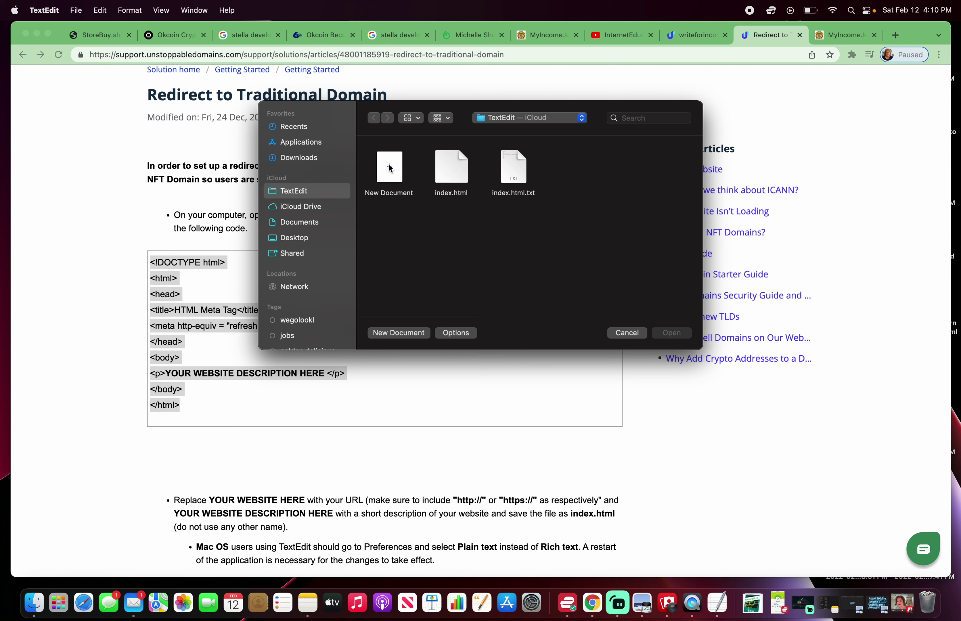
{"action": "double_click", "coordinate": [390, 169]}
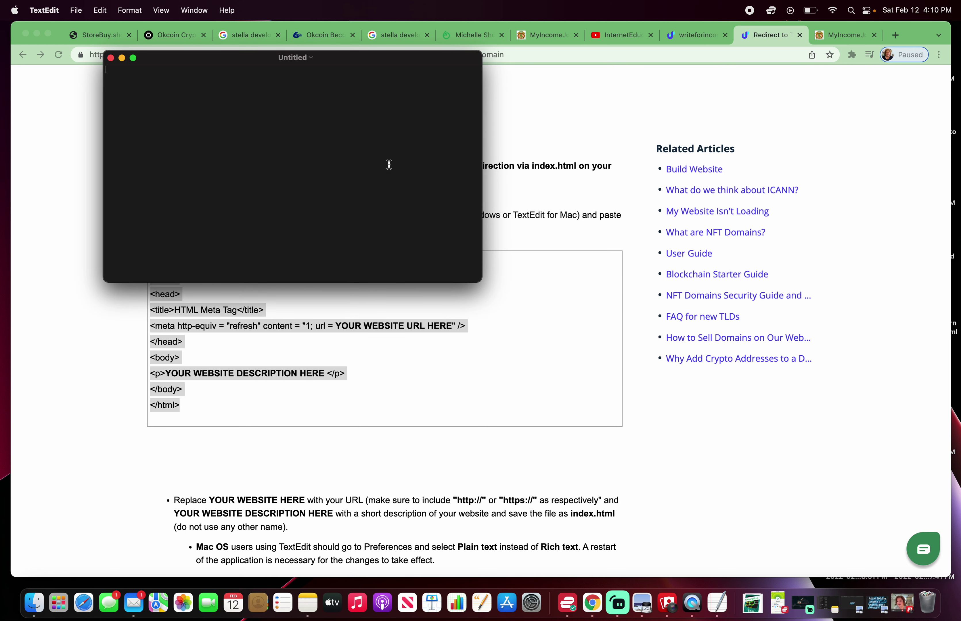
Set TextEdit preferences so new documents use Plain text format
{"action": "left_click", "coordinate": [44, 11]}
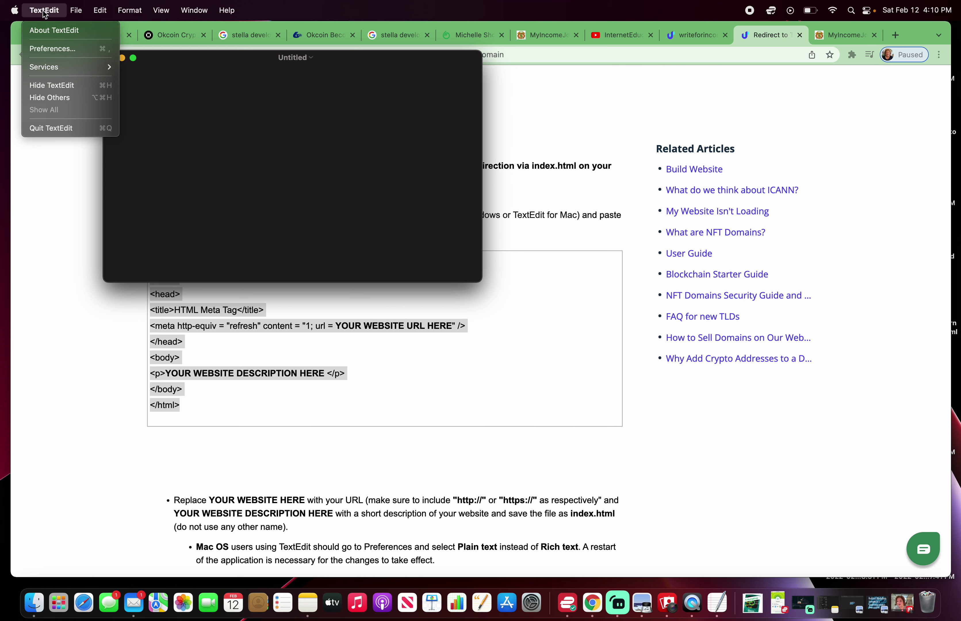
{"action": "left_click", "coordinate": [47, 49]}
{"action": "left_click", "coordinate": [260, 105]}
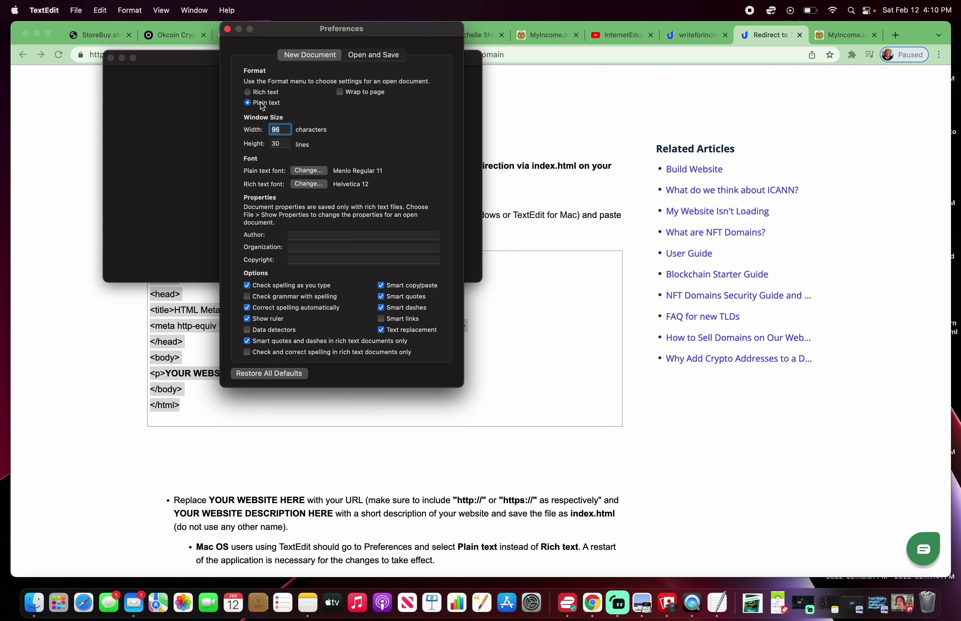
{"action": "left_click", "coordinate": [228, 29]}
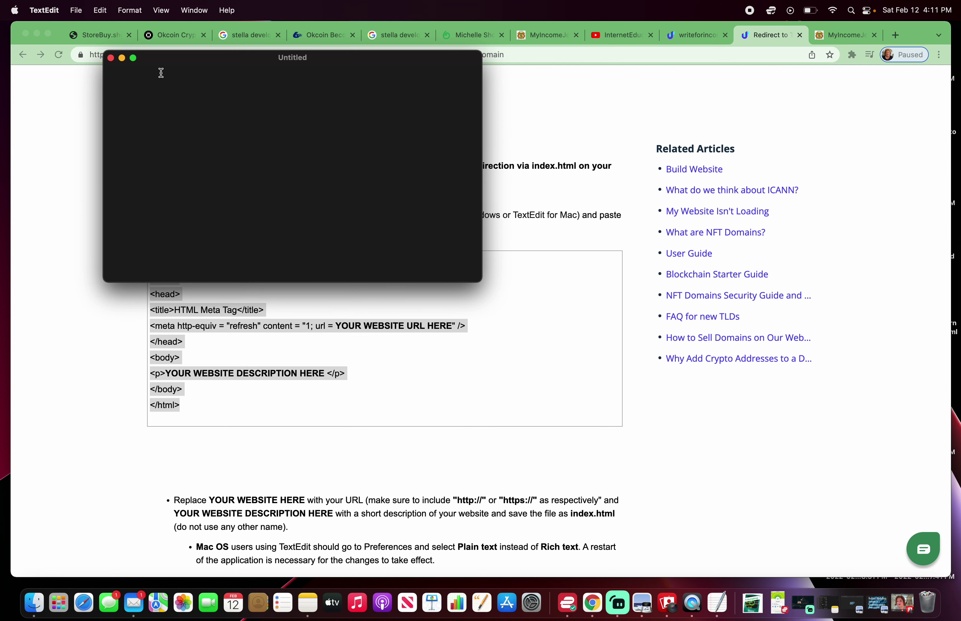
{"action": "key", "text": "super+v"}
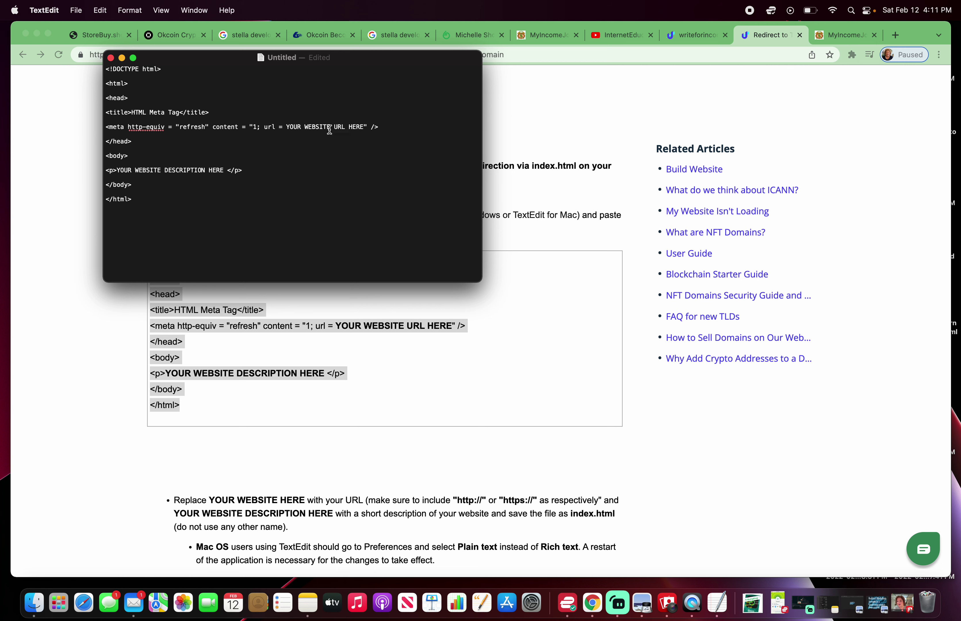
{"action": "left_click", "coordinate": [122, 57]}
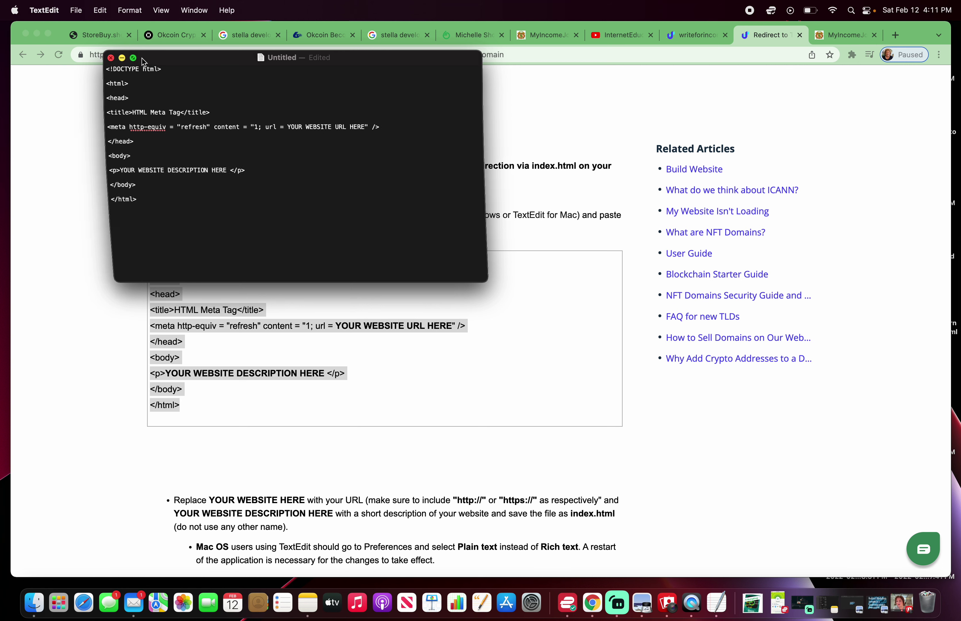
{"action": "left_click", "coordinate": [545, 35]}
{"action": "left_click", "coordinate": [199, 53]}
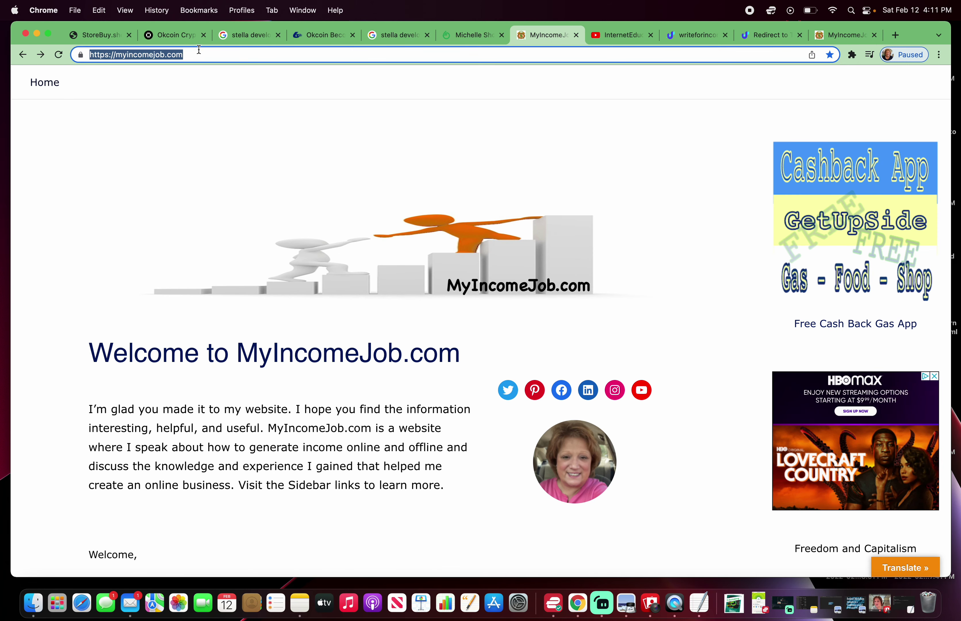
{"action": "left_click", "coordinate": [98, 11]}
{"action": "left_click", "coordinate": [109, 71]}
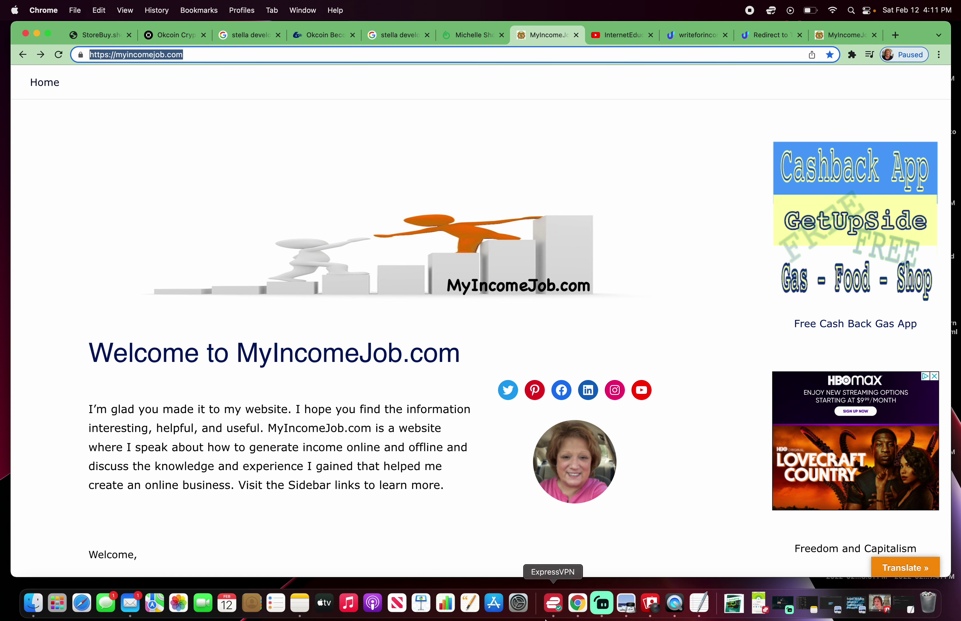
{"action": "left_click", "coordinate": [905, 604]}
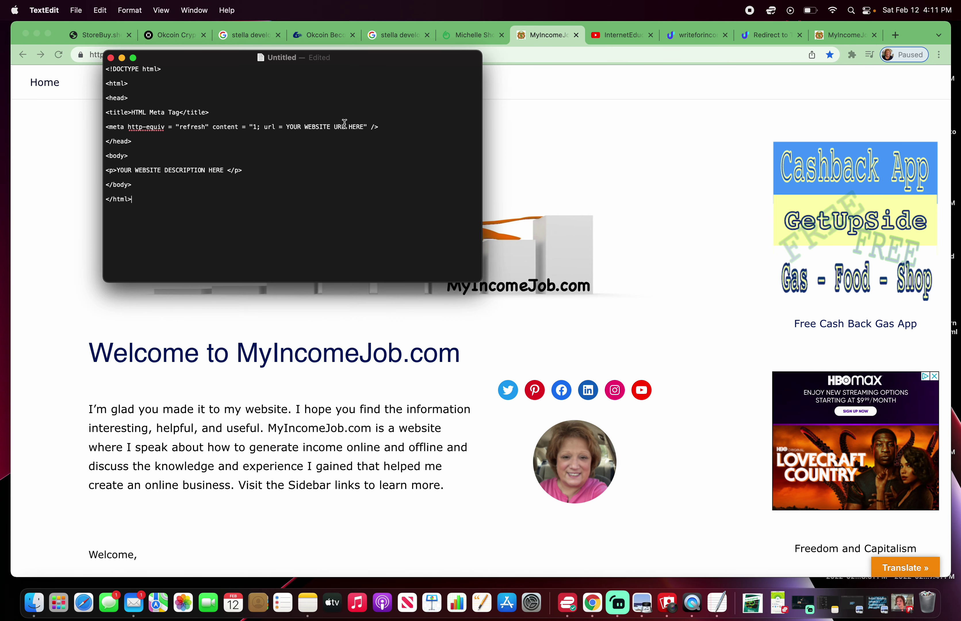
{"action": "left_click_drag", "start_coordinate": [363, 125], "coordinate": [287, 124]}
{"action": "key", "text": "BackSpace"}
{"action": "key", "text": "super+v"}
Replace the description placeholder with 'You can write online to earn extra income AND … Check it out.'
{"action": "left_click_drag", "start_coordinate": [117, 170], "coordinate": [224, 170]}
{"action": "key", "text": "BackSpace"}
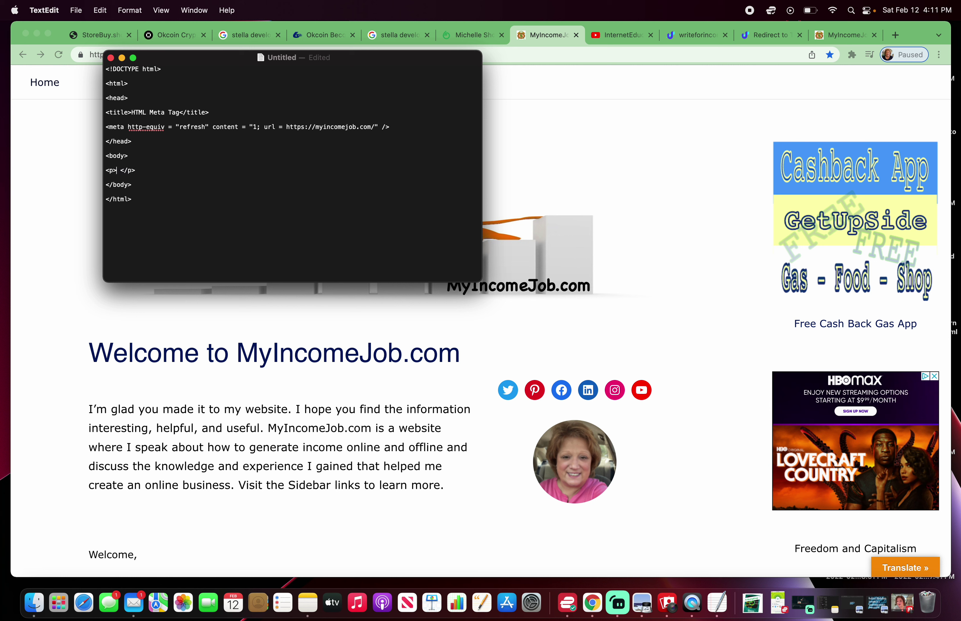
{"action": "type", "text": "You can write online to earn extra income"}
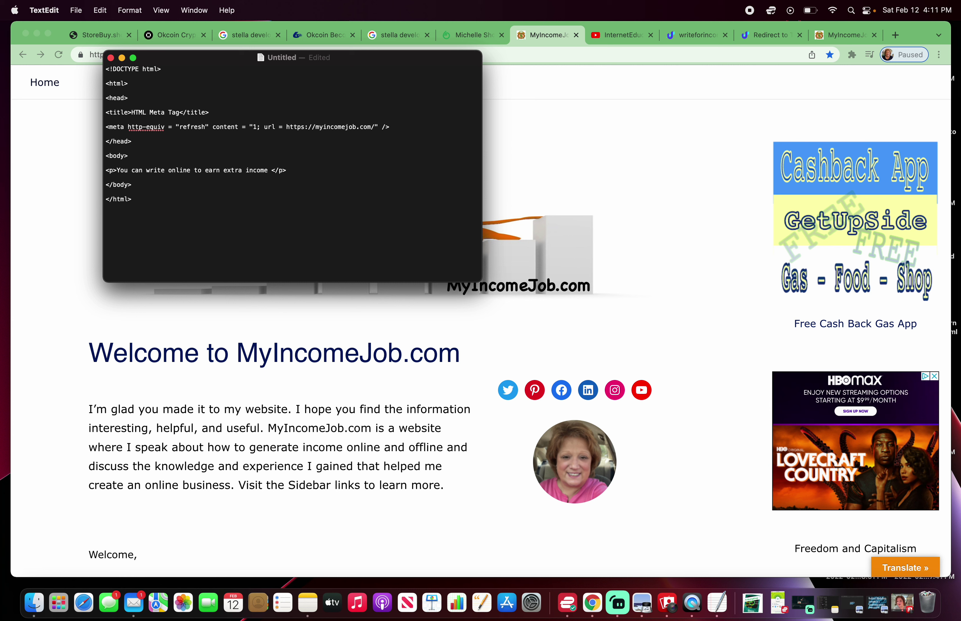
{"action": "type", "text": " AND the extra income can tr"}
{"action": "key", "text": "BackSpace"}
{"action": "type", "text": "urn into"}
{"action": "type", "text": " daily "}
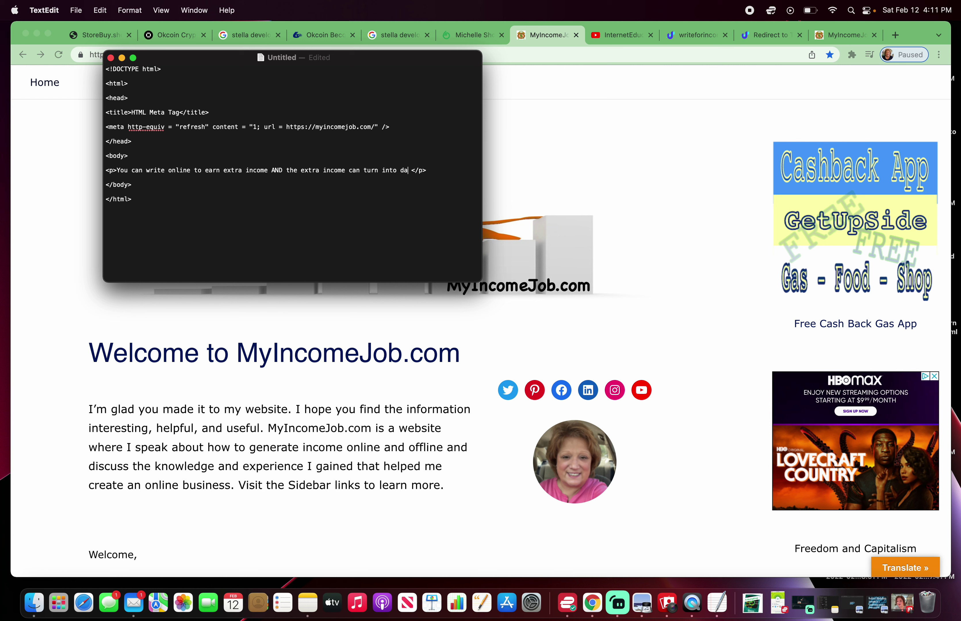
{"action": "type", "text": "residual inco"}
{"action": "type", "text": "me.."}
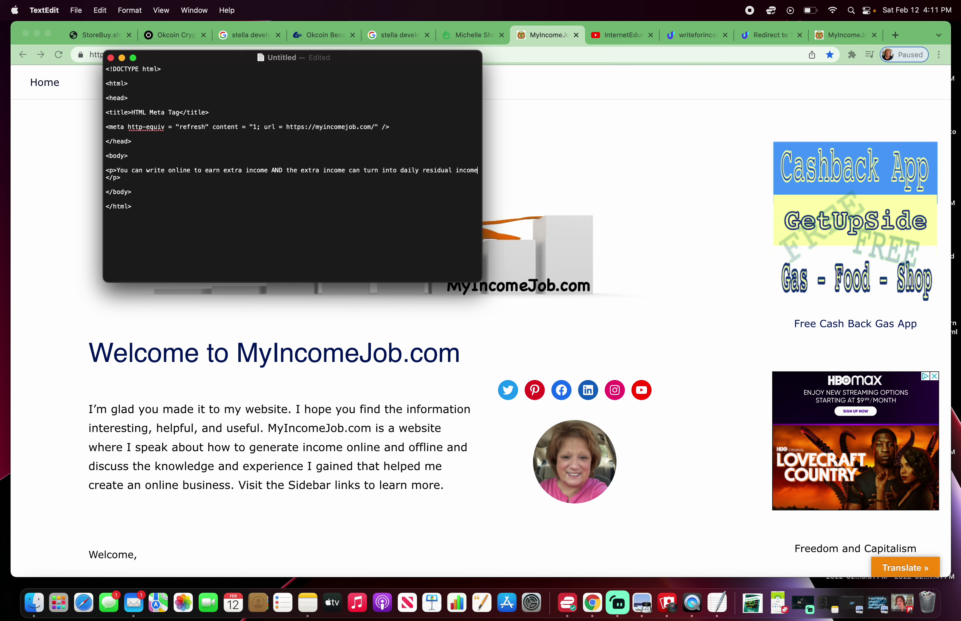
{"action": "key", "text": "BackSpace"}
{"action": "type", "text": "Check it out."}
{"action": "left_click", "coordinate": [77, 10]}
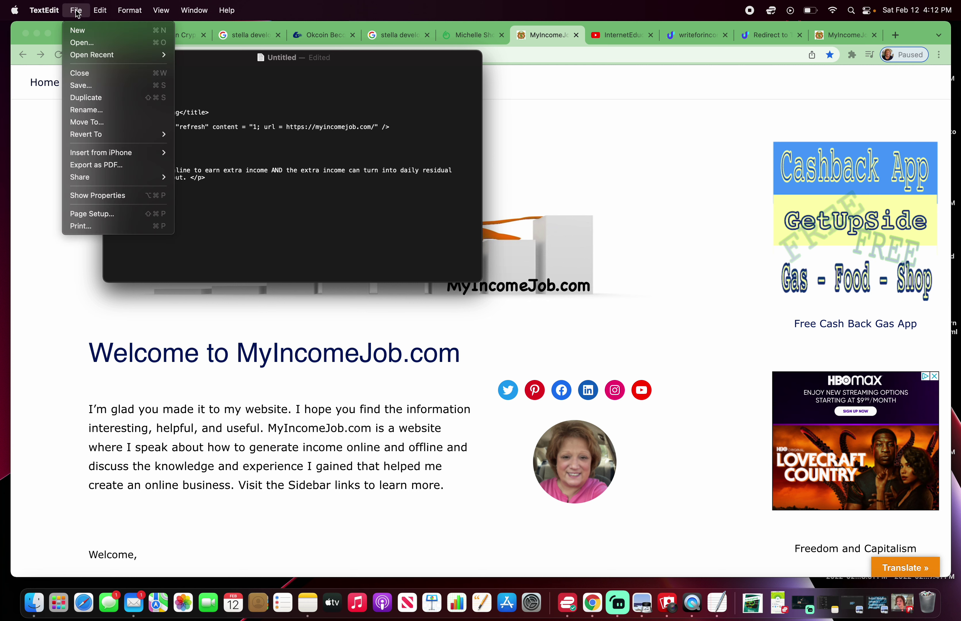
Save the document as index.html with the extension option ticked, replacing the existing file
{"action": "left_click", "coordinate": [80, 83]}
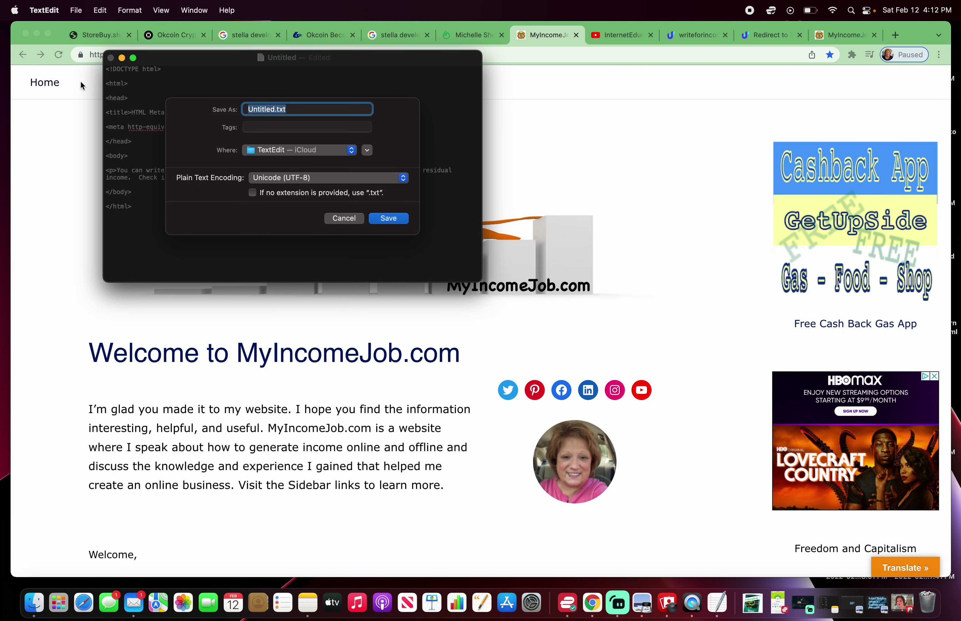
{"action": "left_click", "coordinate": [253, 193]}
{"action": "left_click", "coordinate": [298, 108]}
{"action": "double_click", "coordinate": [298, 108]}
{"action": "key", "text": "BackSpace"}
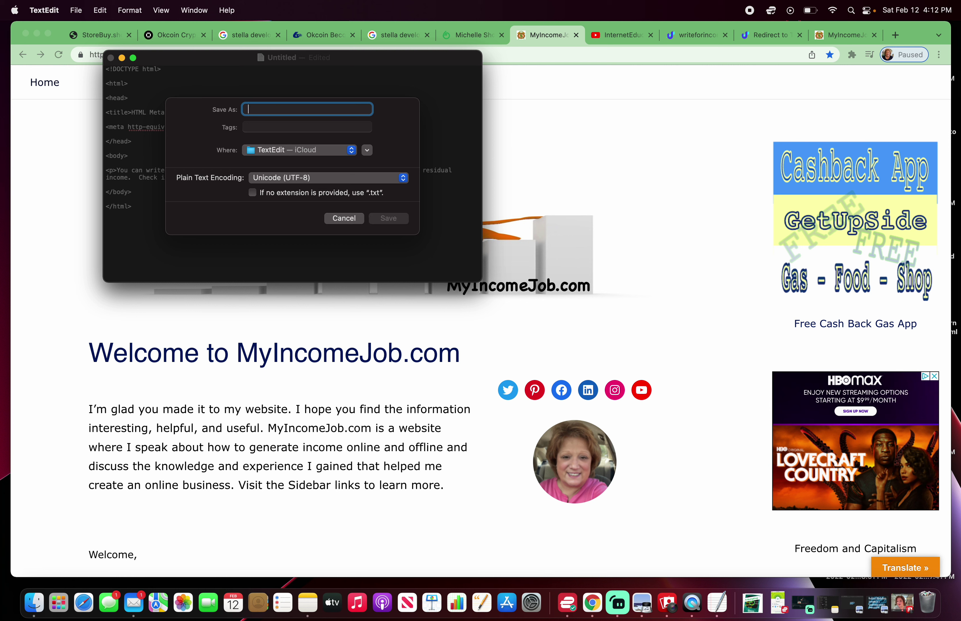
{"action": "type", "text": "index"}
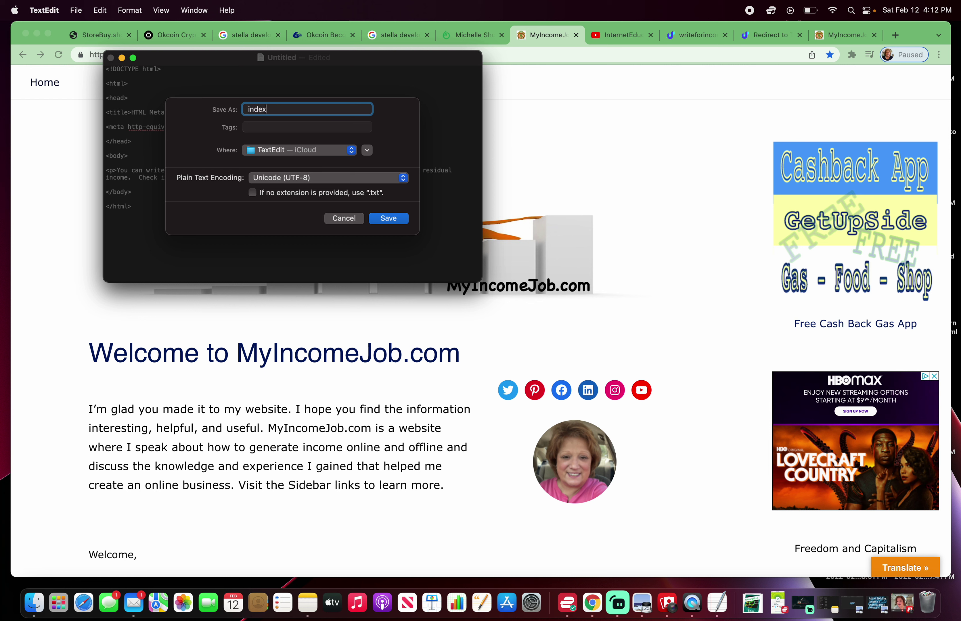
{"action": "type", "text": ".html"}
{"action": "left_click", "coordinate": [383, 221]}
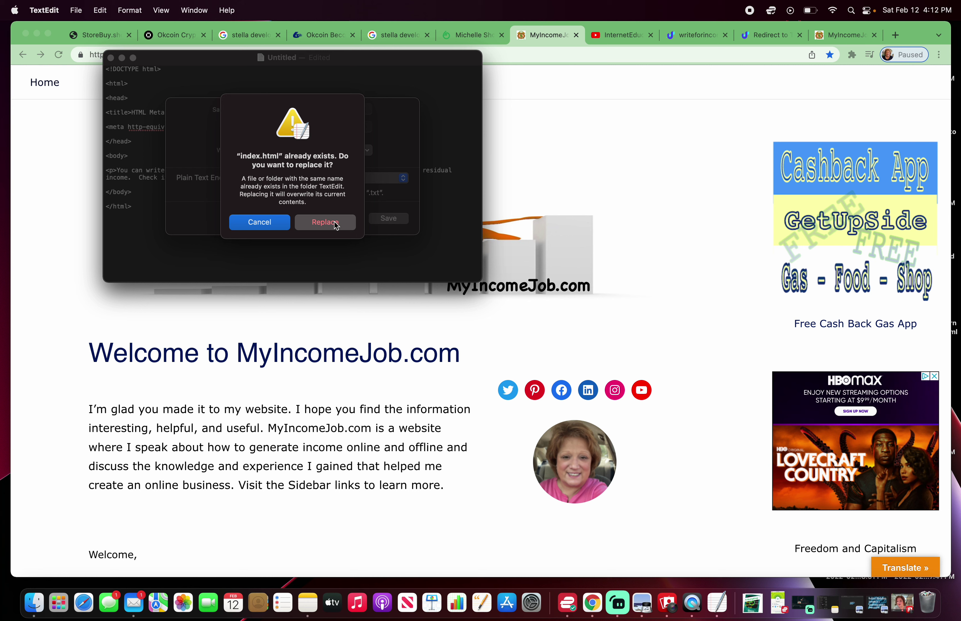
{"action": "left_click", "coordinate": [327, 223]}
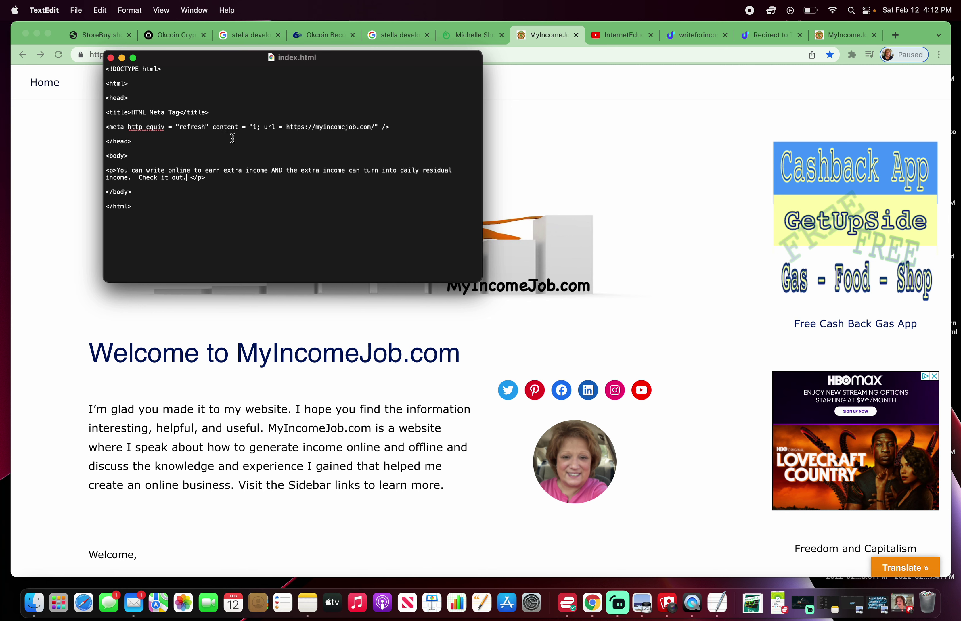
Close TextEdit and open index.html from Finder's Recents to test the redirect to myincomejob.com
{"action": "left_click", "coordinate": [111, 59]}
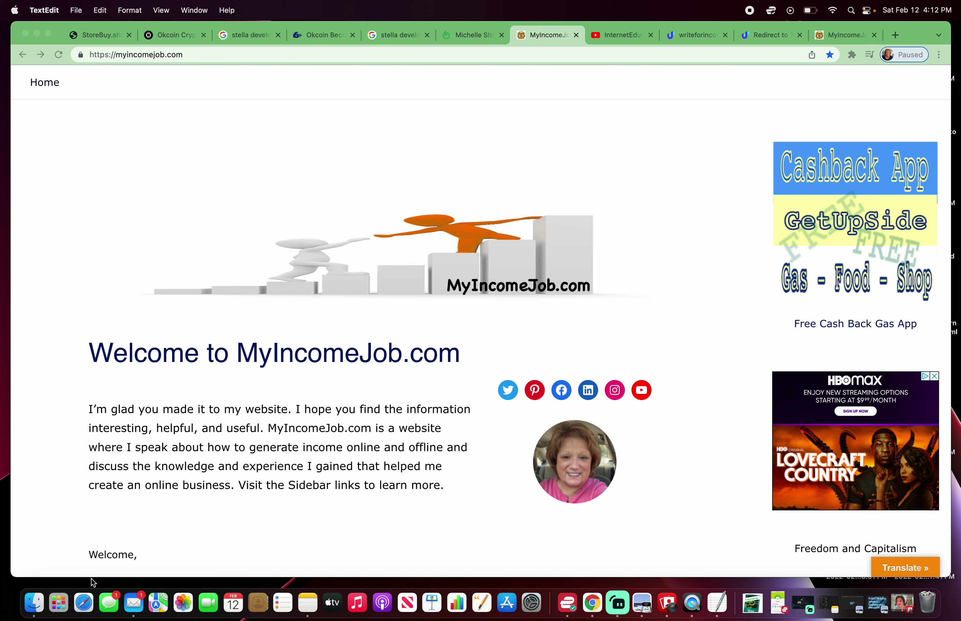
{"action": "left_click", "coordinate": [33, 606]}
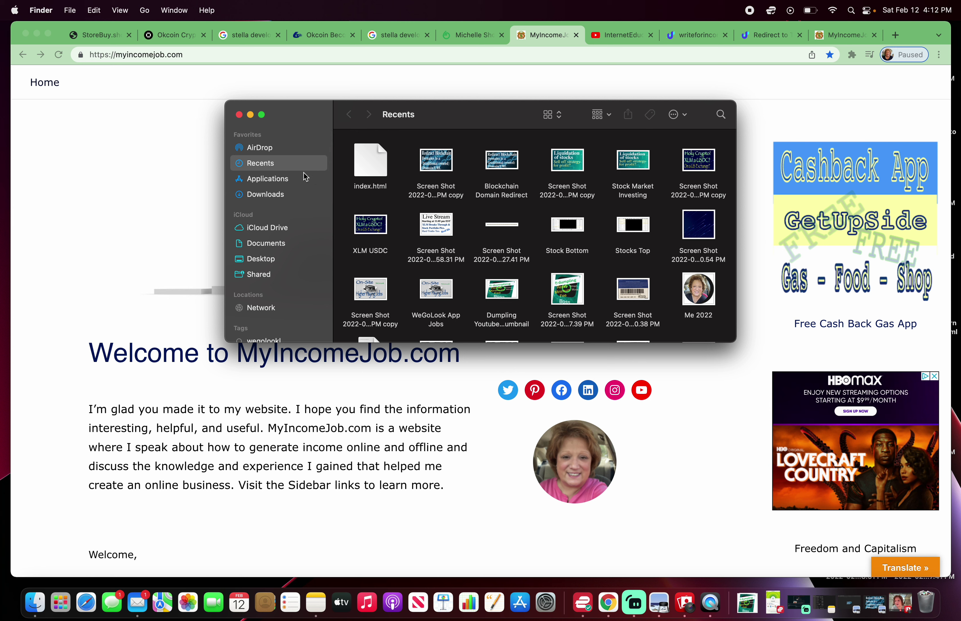
{"action": "double_click", "coordinate": [369, 163]}
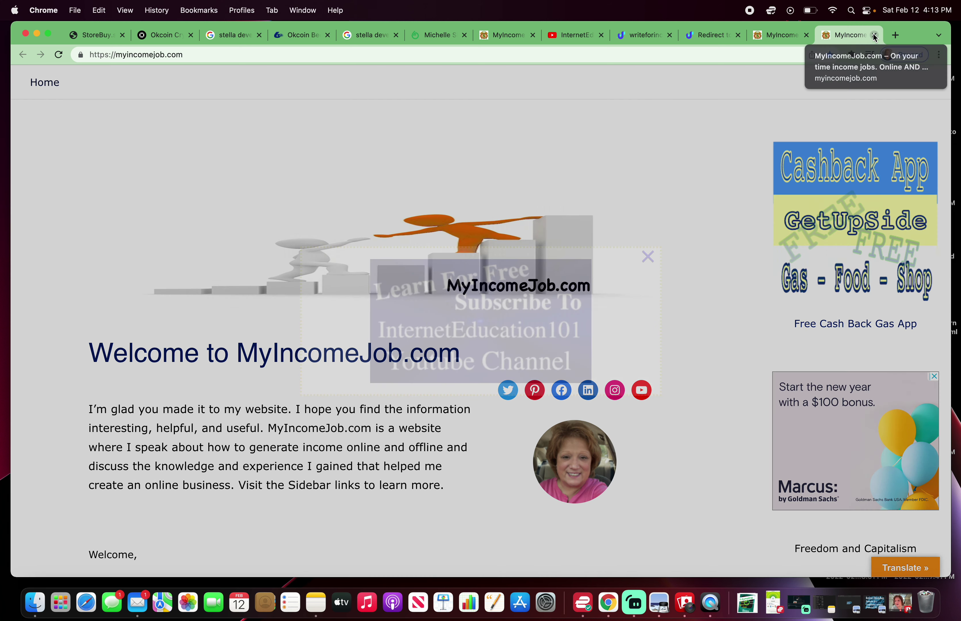
Close the test tab and open writeforincome.crypto's Upload Website Files form and its file chooser
{"action": "left_click", "coordinate": [874, 35]}
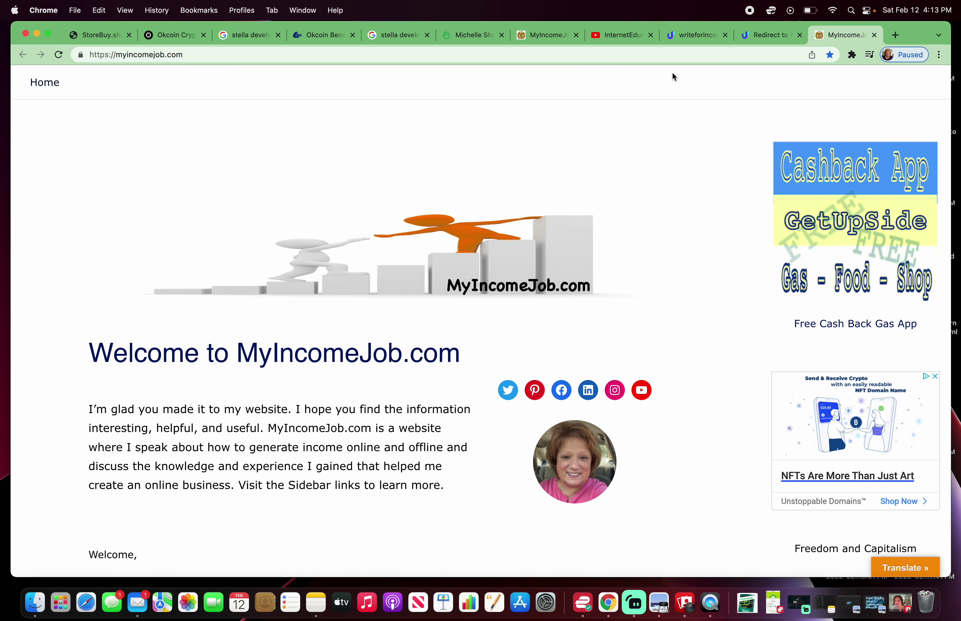
{"action": "left_click", "coordinate": [696, 36]}
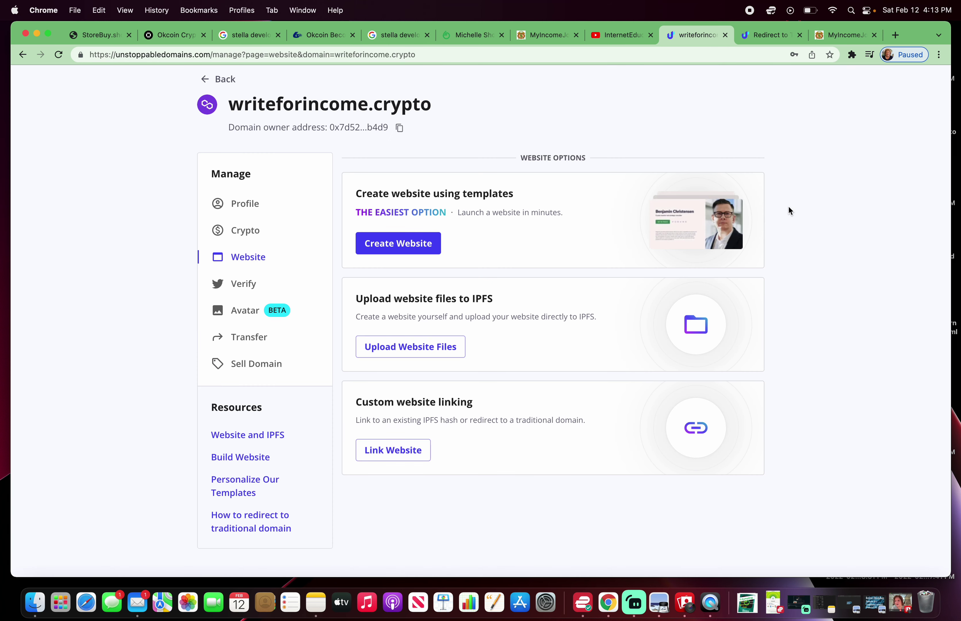
{"action": "scroll", "coordinate": [791, 211], "scroll_direction": "up", "scroll_amount": 3}
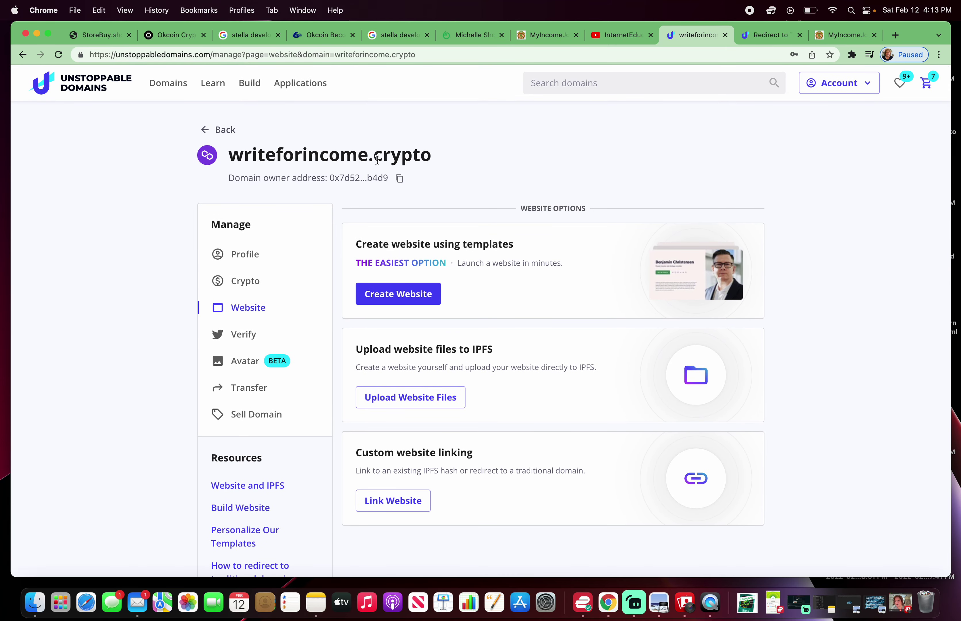
{"action": "scroll", "coordinate": [830, 318], "scroll_direction": "down", "scroll_amount": 3}
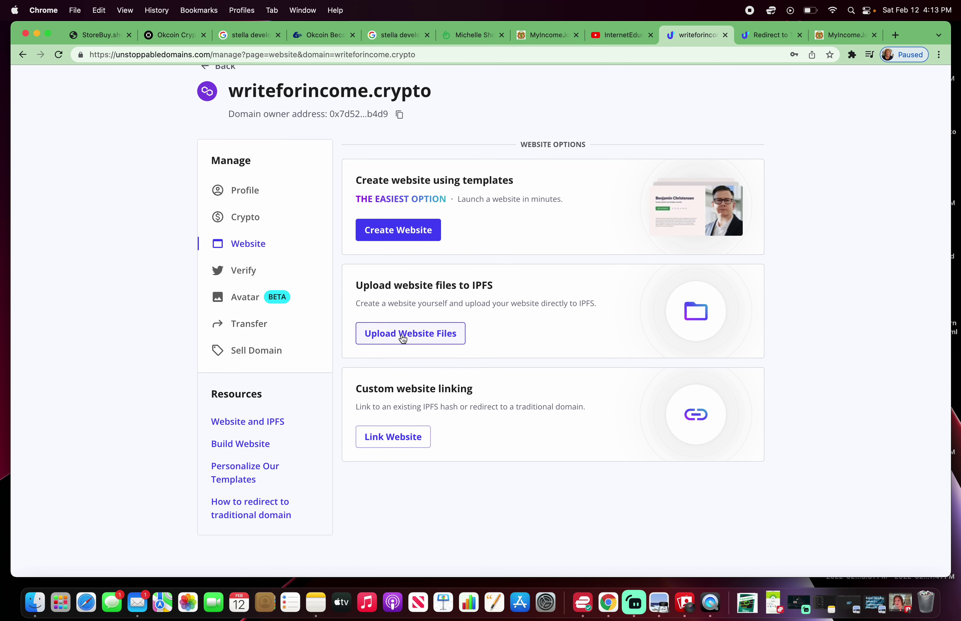
{"action": "left_click", "coordinate": [403, 337]}
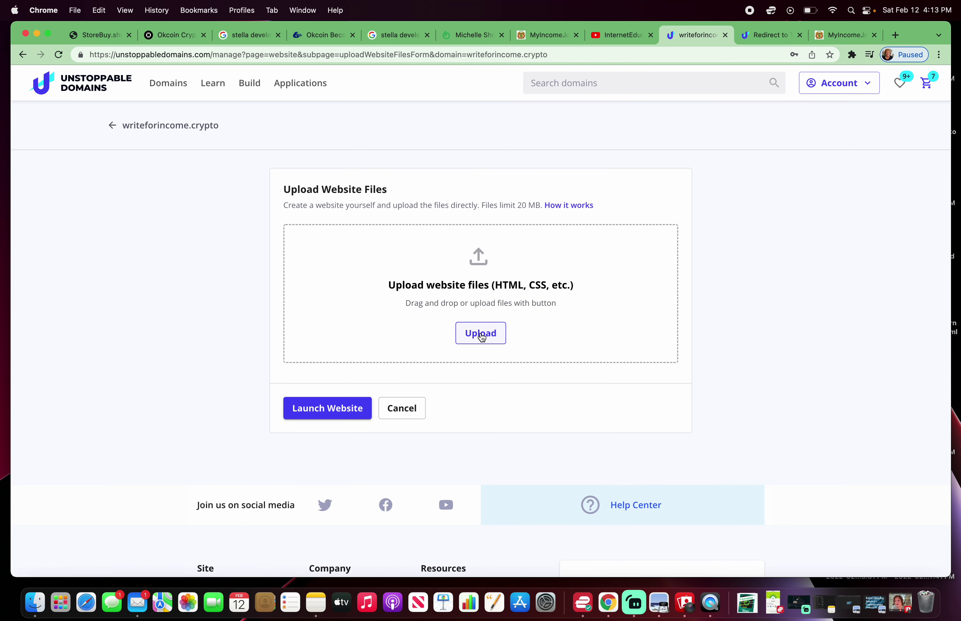
{"action": "left_click", "coordinate": [481, 338]}
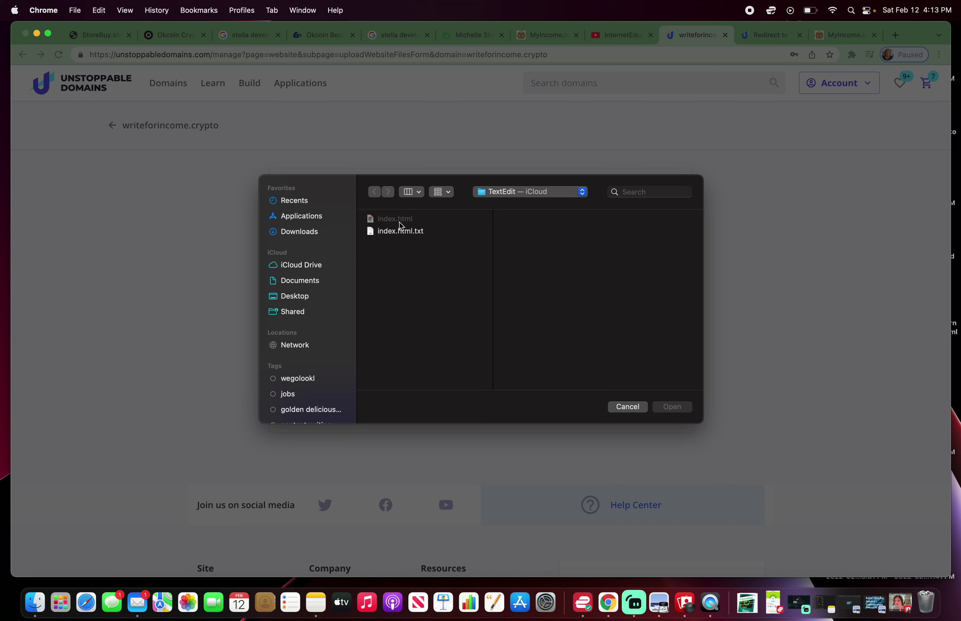
Pick index.html from Recents in the file chooser as the upload
{"action": "left_click", "coordinate": [301, 202]}
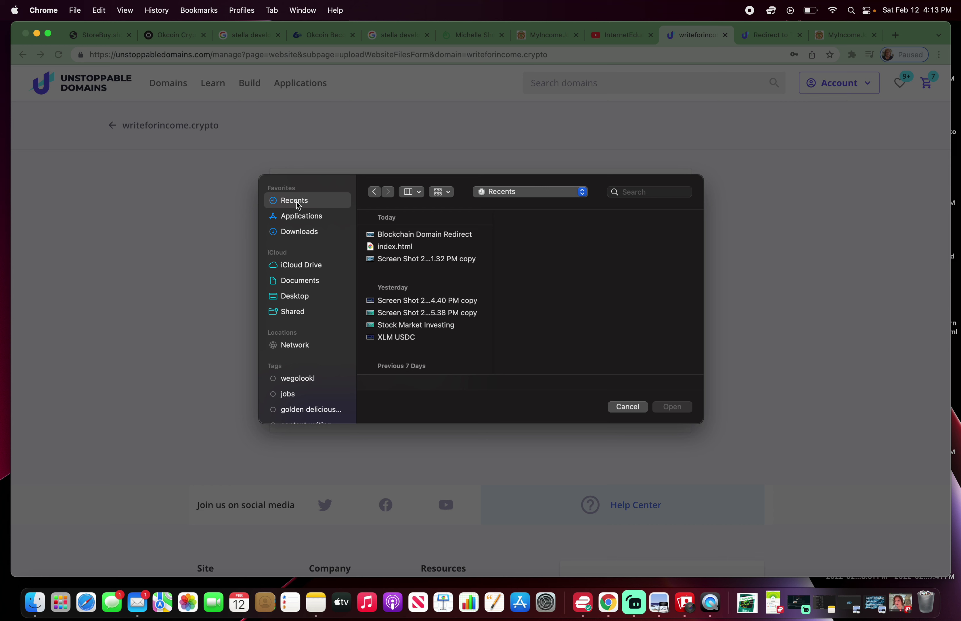
{"action": "left_click", "coordinate": [389, 248]}
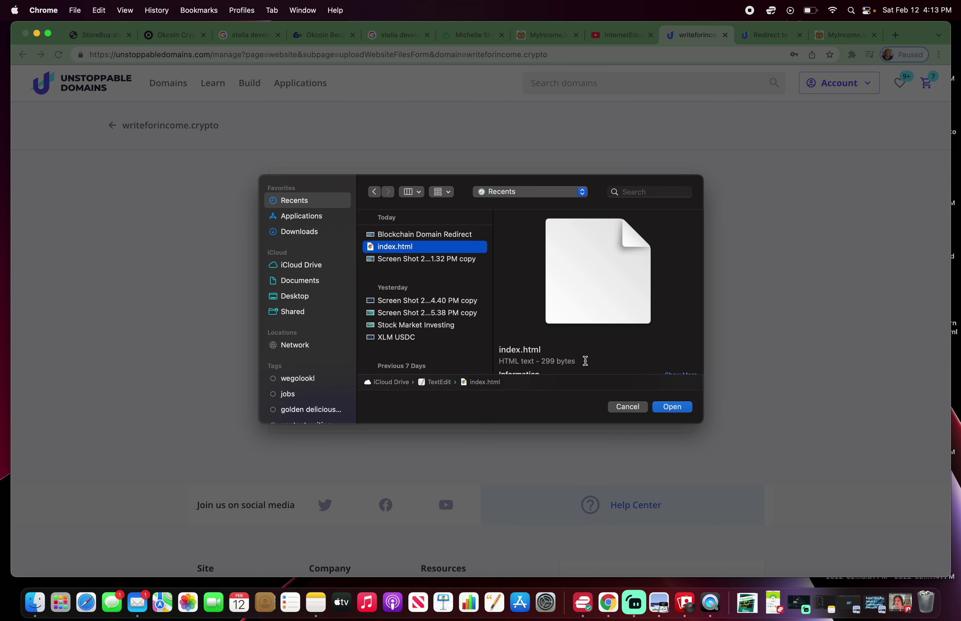
{"action": "left_click", "coordinate": [672, 408]}
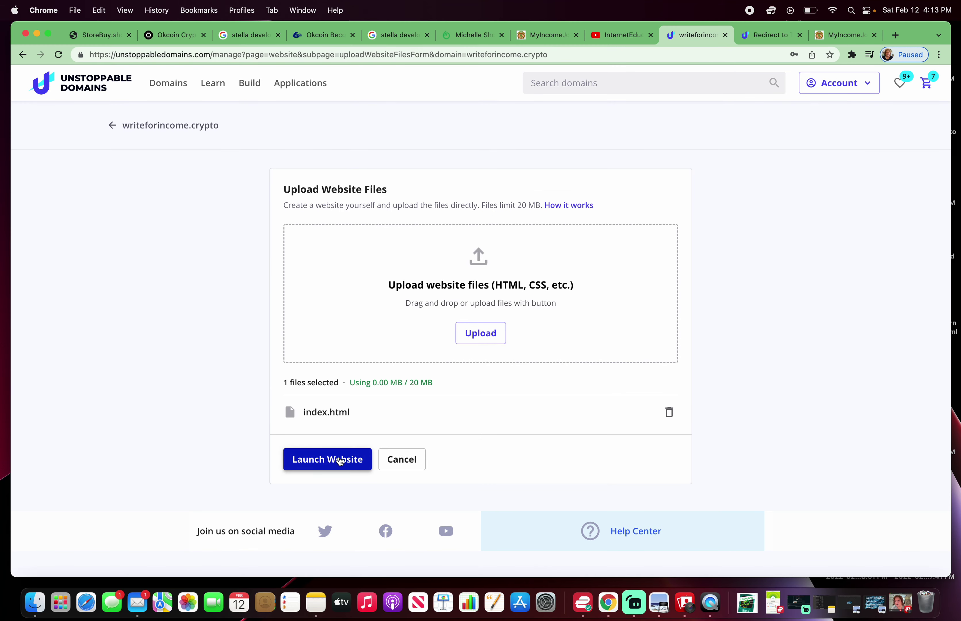
Launch the writeforincome.crypto website and sign the MetaMask request to authorise it
{"action": "left_click", "coordinate": [347, 461]}
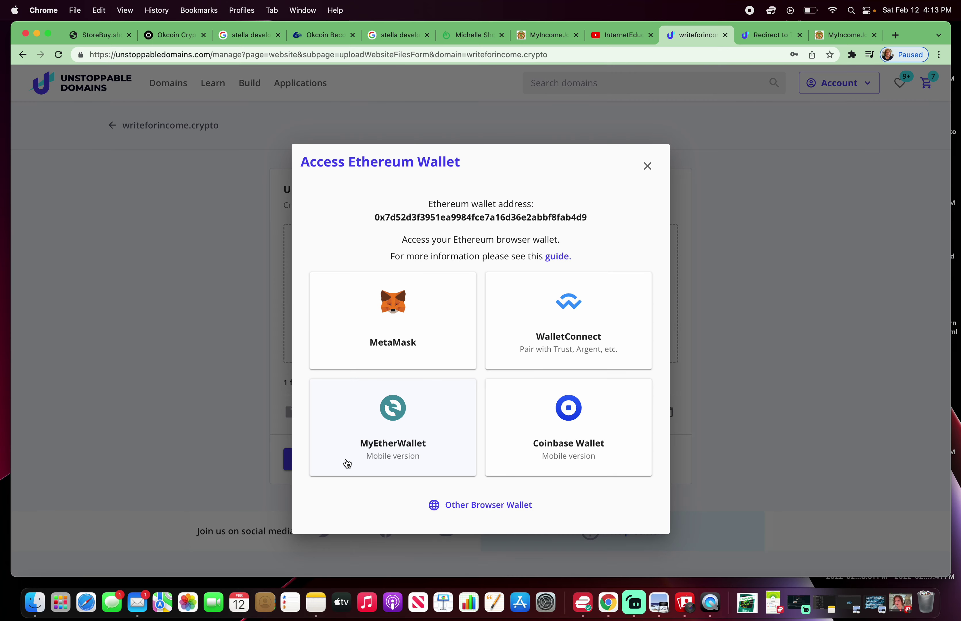
{"action": "left_click", "coordinate": [420, 318]}
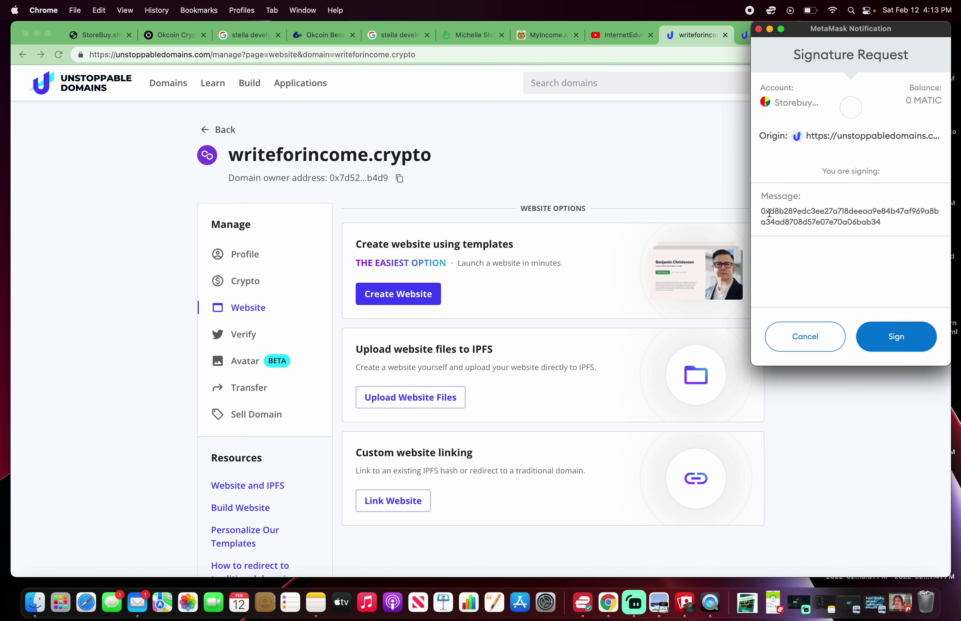
{"action": "left_click_drag", "start_coordinate": [763, 210], "coordinate": [896, 228]}
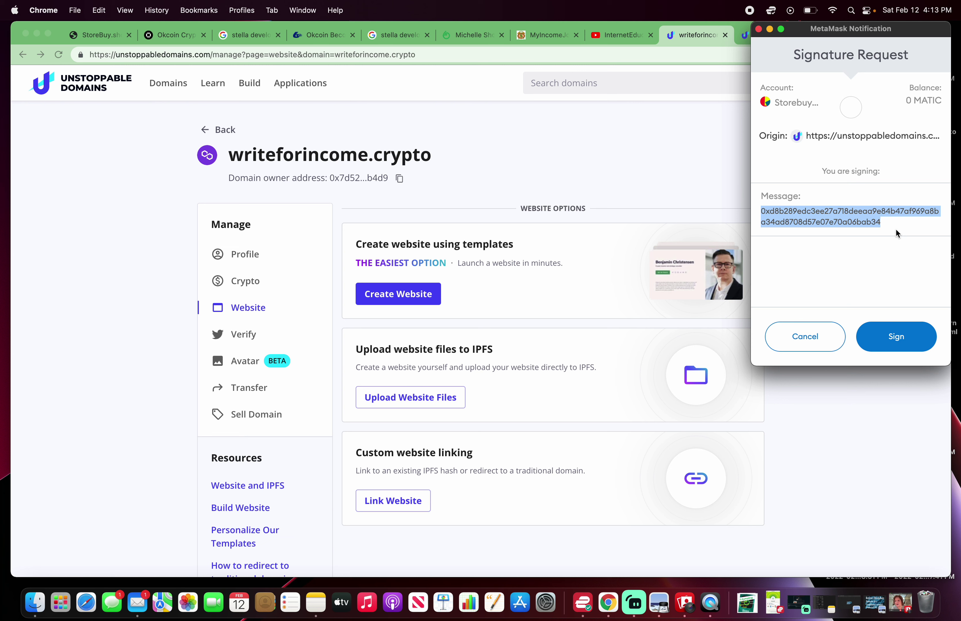
{"action": "left_click", "coordinate": [891, 343]}
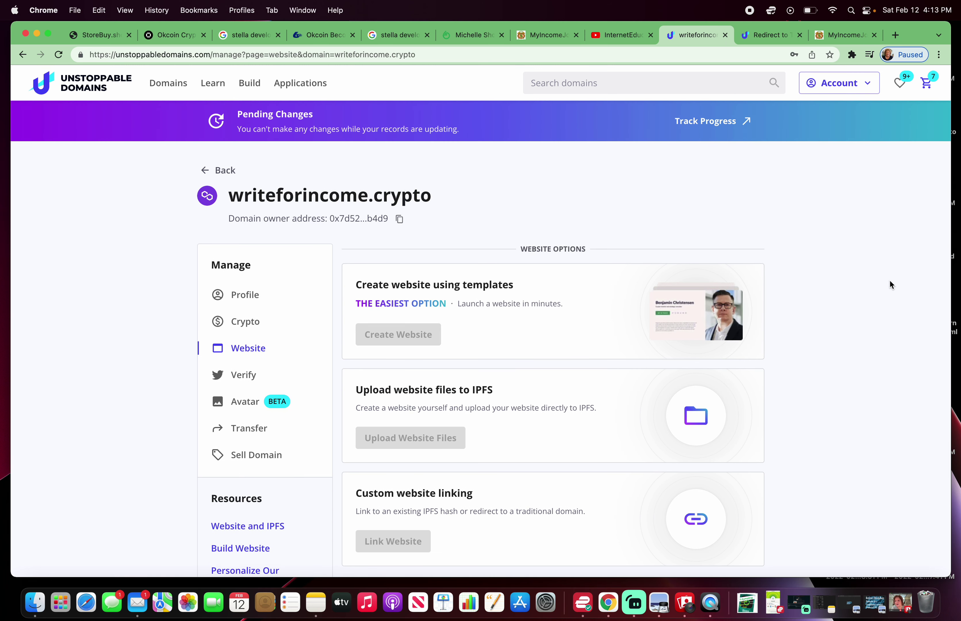
{"action": "left_click", "coordinate": [852, 58]}
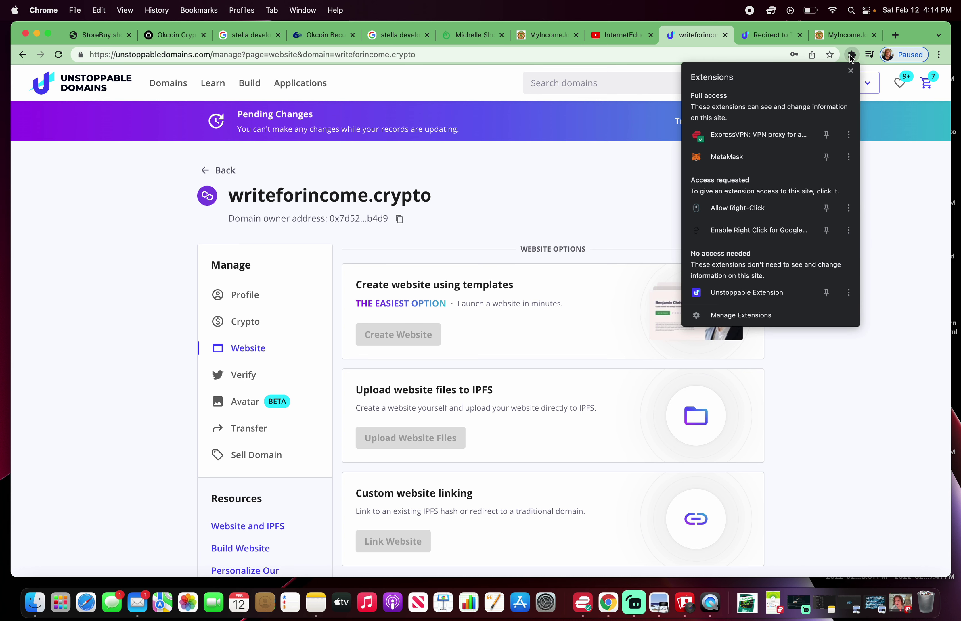
{"action": "left_click", "coordinate": [735, 155]}
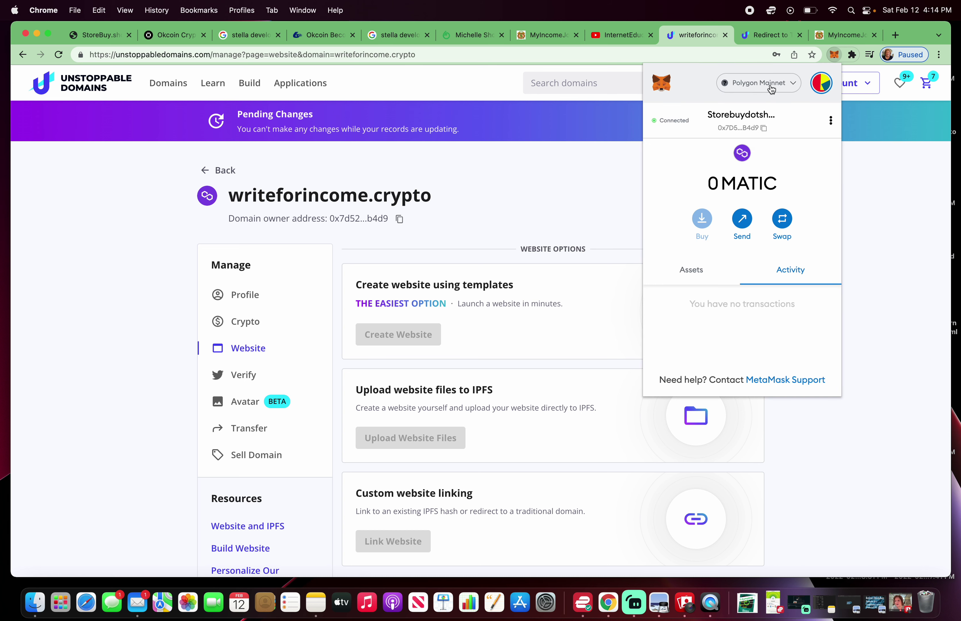
{"action": "left_click", "coordinate": [793, 86]}
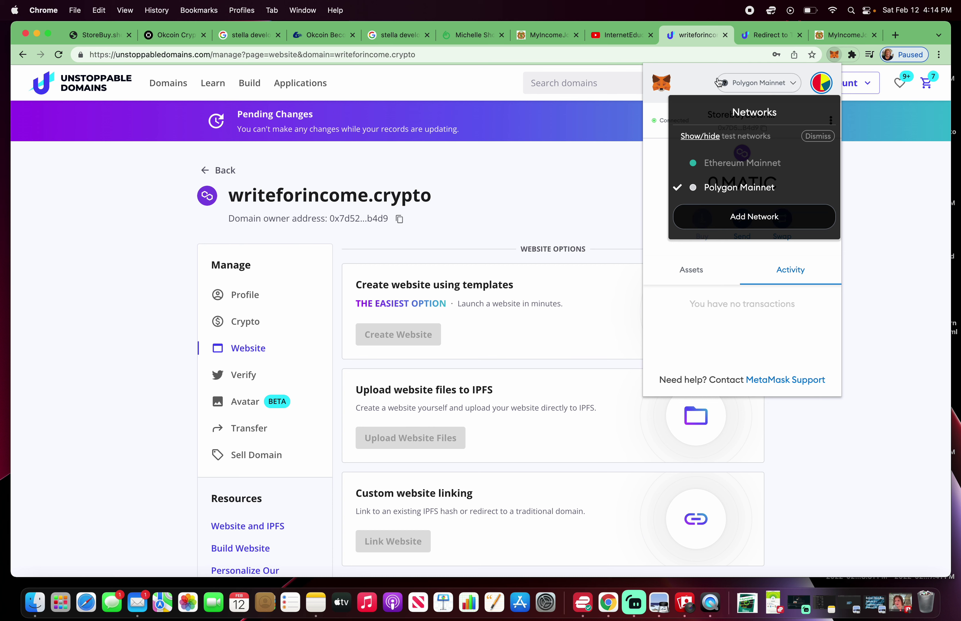
{"action": "left_click", "coordinate": [702, 81]}
{"action": "left_click", "coordinate": [890, 168]}
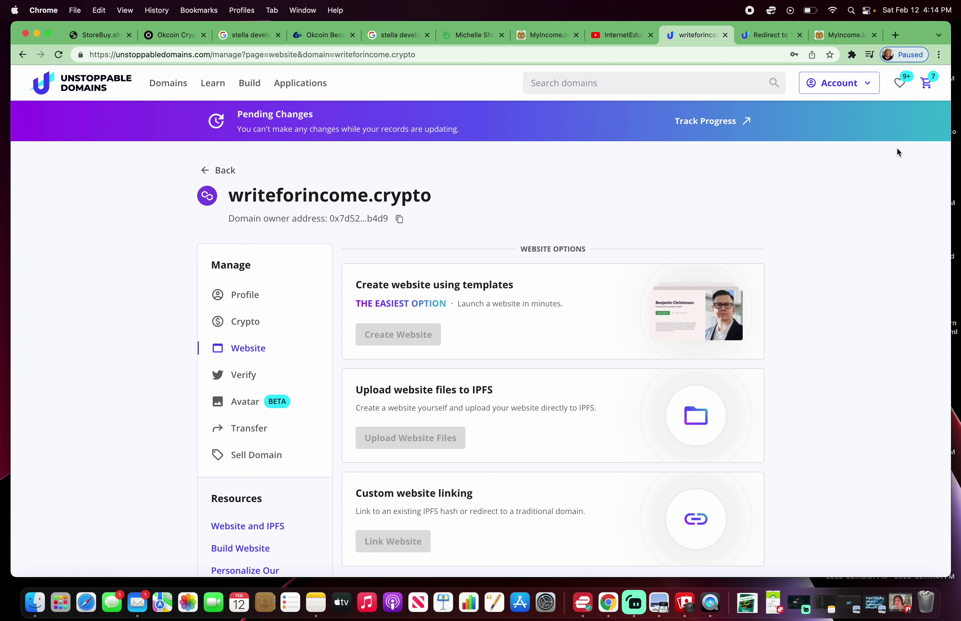
Copy the domain name writeforincome.crypto using Edit > Copy
{"action": "left_click_drag", "start_coordinate": [229, 196], "coordinate": [432, 198]}
{"action": "left_click", "coordinate": [99, 10]}
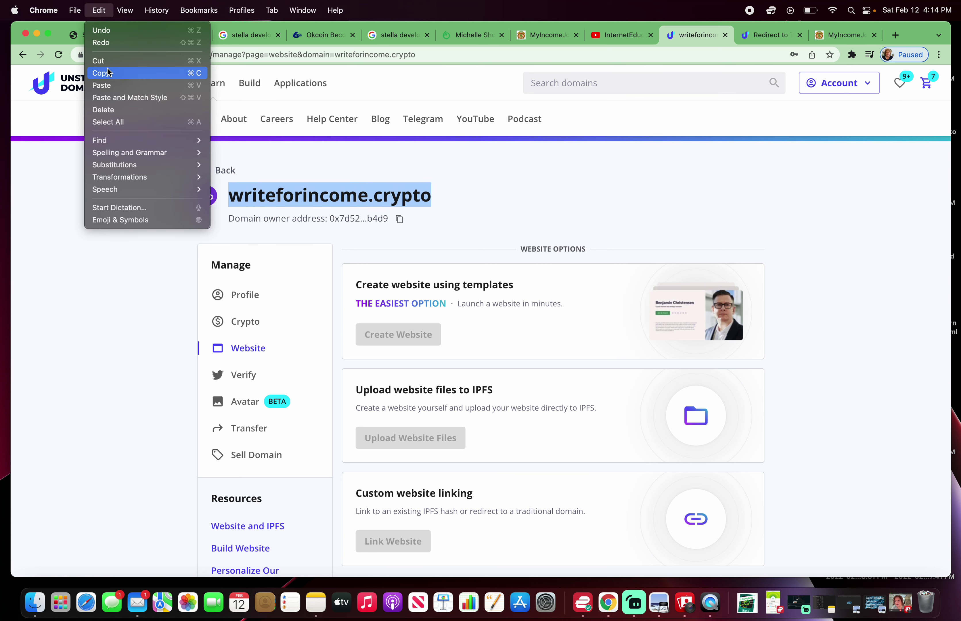
{"action": "left_click", "coordinate": [108, 73]}
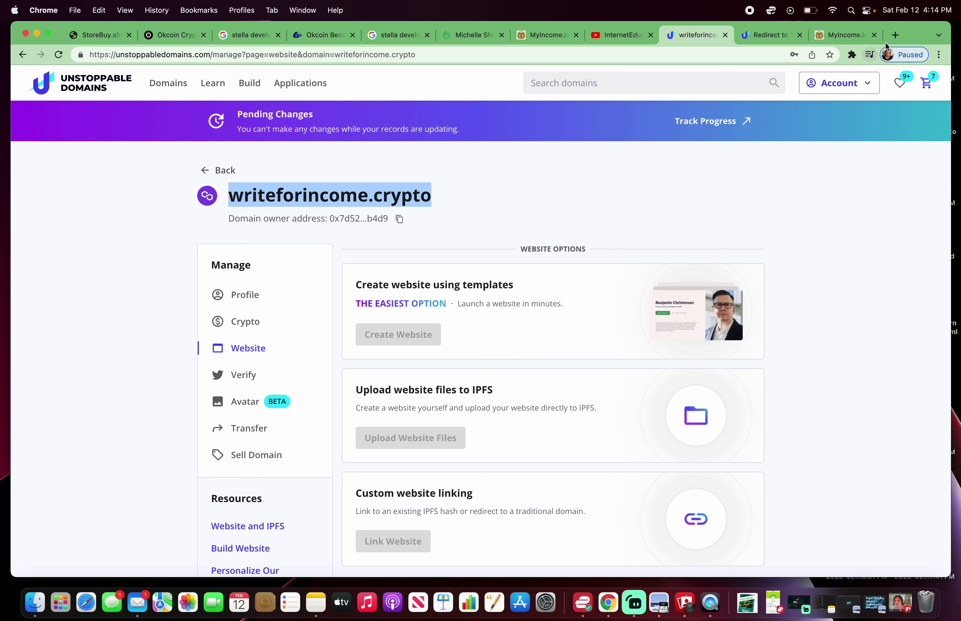
Open a new blank tab with the address bar active, and minimize the Photo Booth window
{"action": "left_click", "coordinate": [896, 36]}
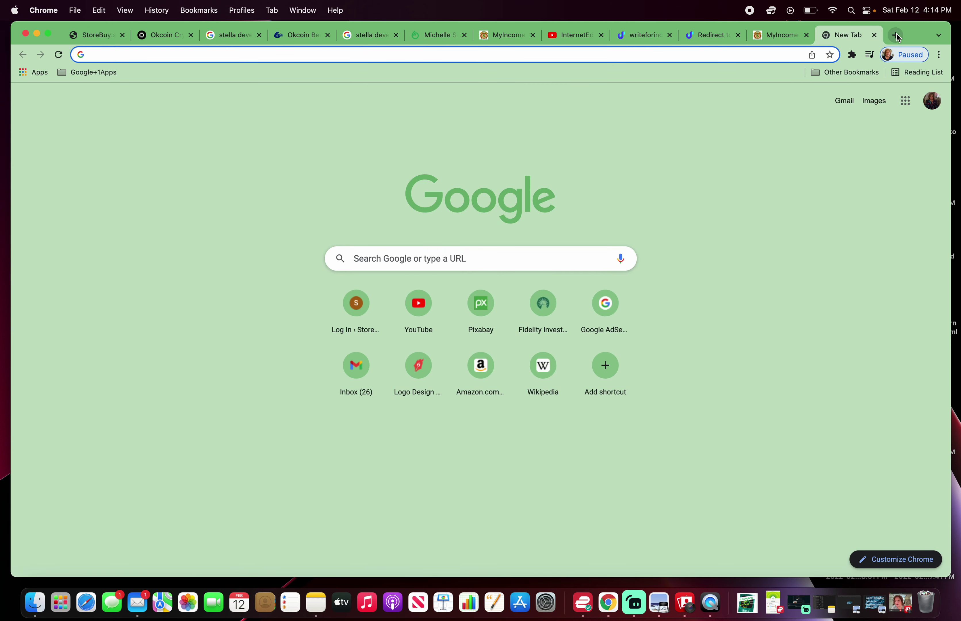
{"action": "left_click", "coordinate": [752, 54]}
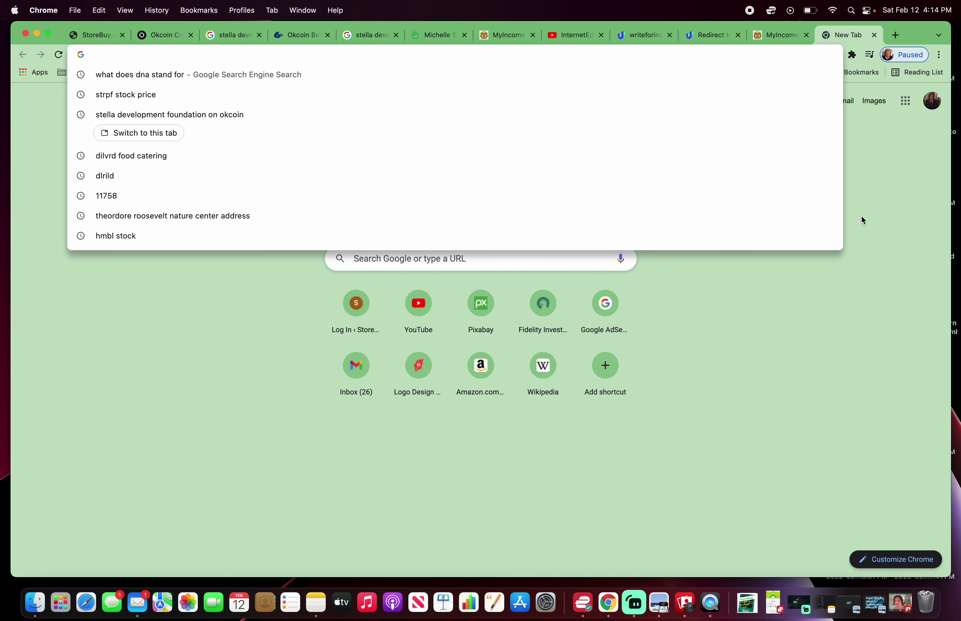
{"action": "left_click", "coordinate": [900, 605]}
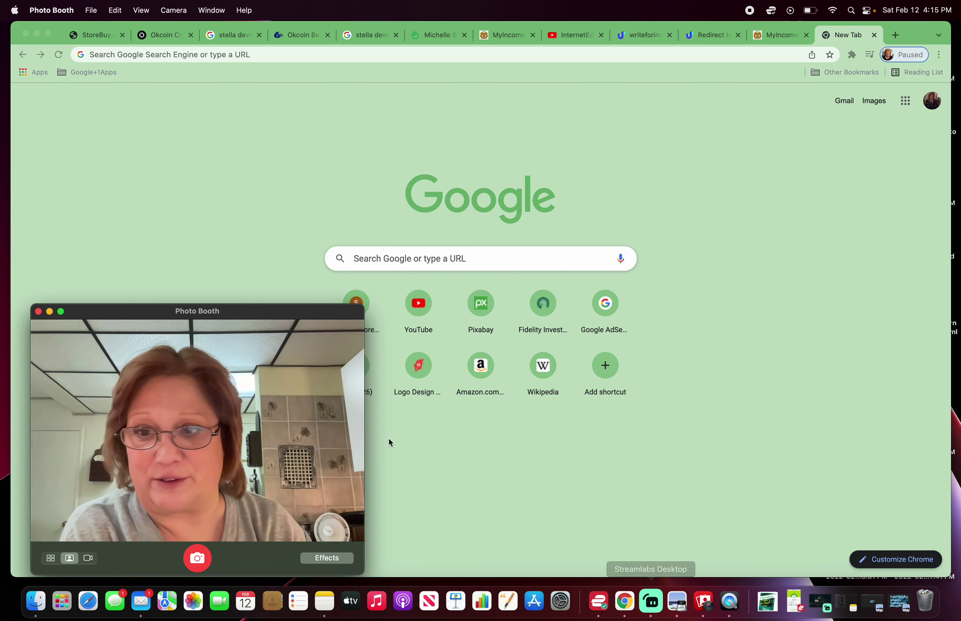
{"action": "left_click", "coordinate": [51, 312]}
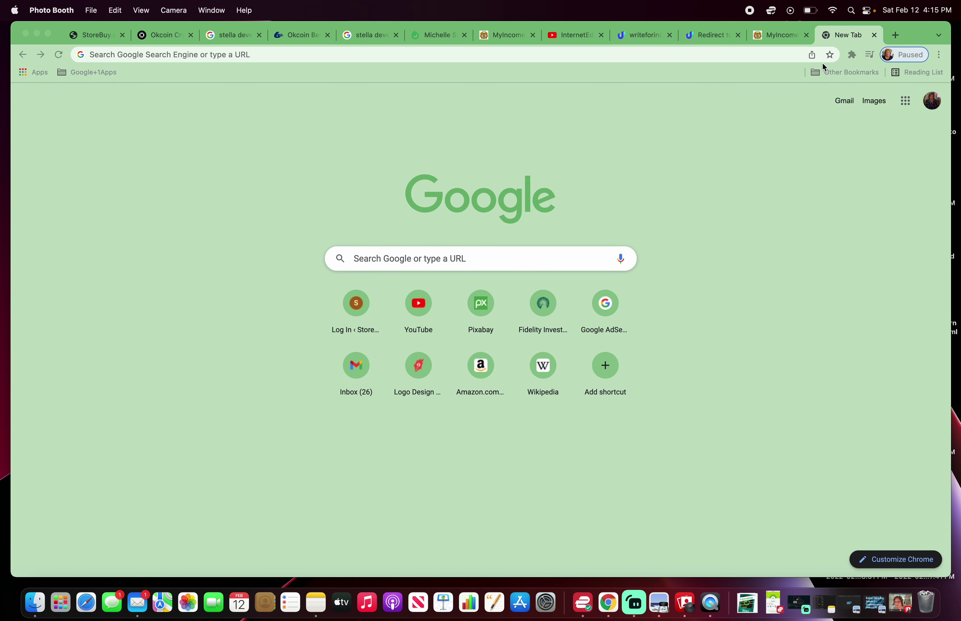
Paste and visit writeforincome.crypto, then close the stalled Unstoppable Extension loading tab
{"action": "left_click", "coordinate": [314, 54]}
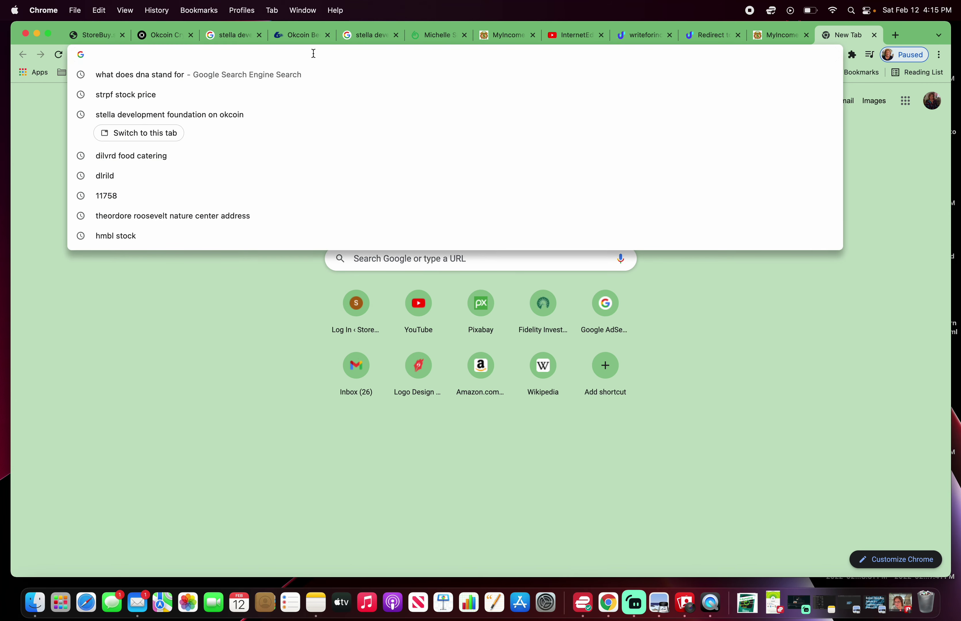
{"action": "key", "text": "super+v"}
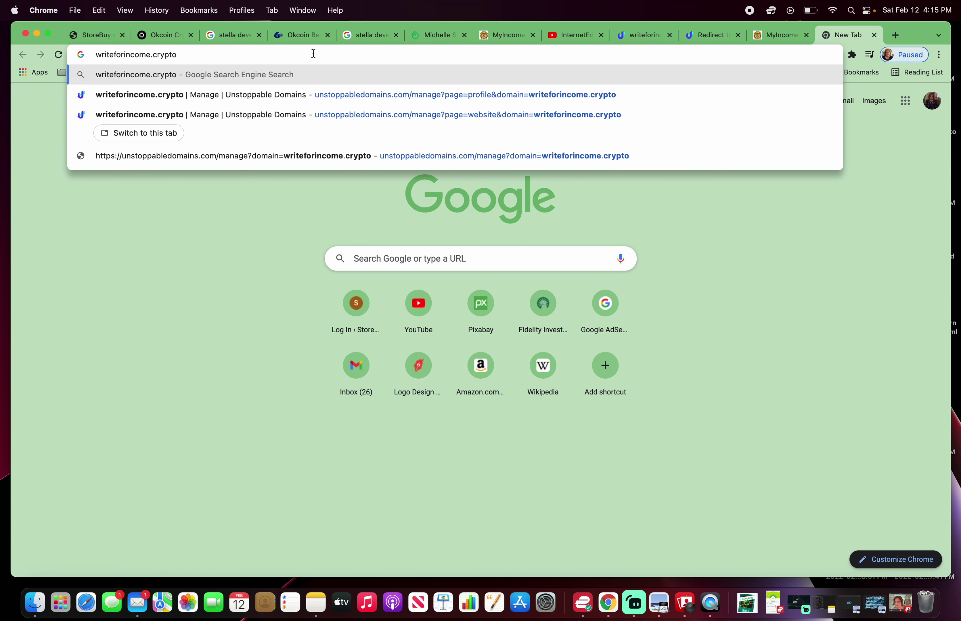
{"action": "key", "text": "Return"}
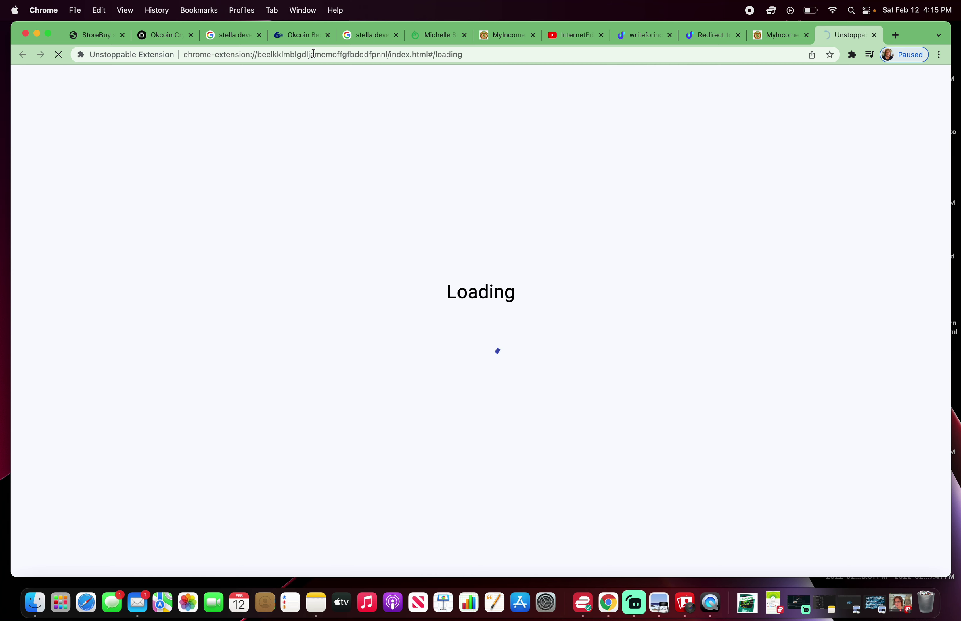
{"action": "left_click", "coordinate": [875, 36]}
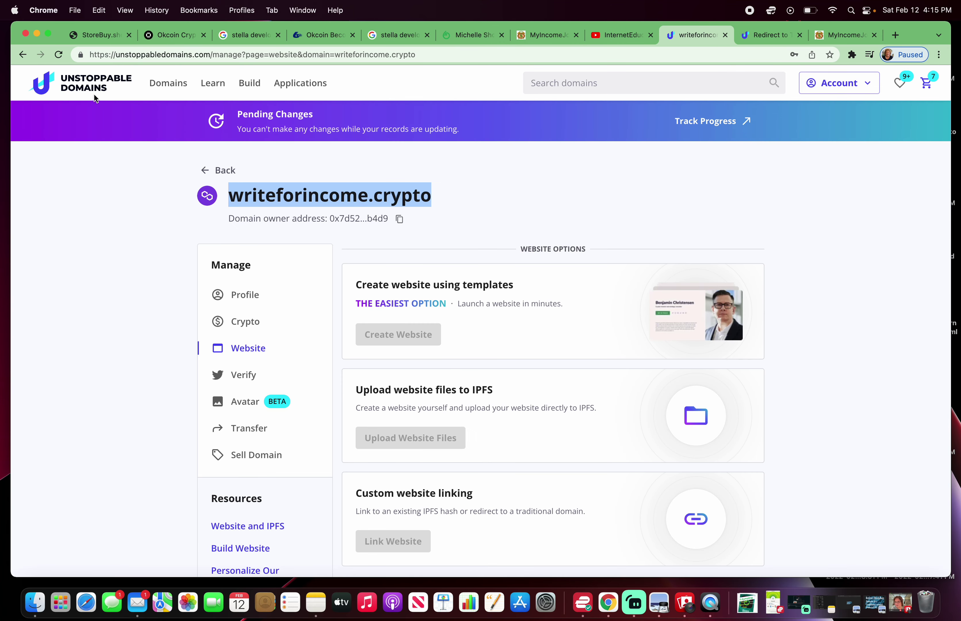
Return to My Domains and show 100 domains per page
{"action": "left_click", "coordinate": [225, 171]}
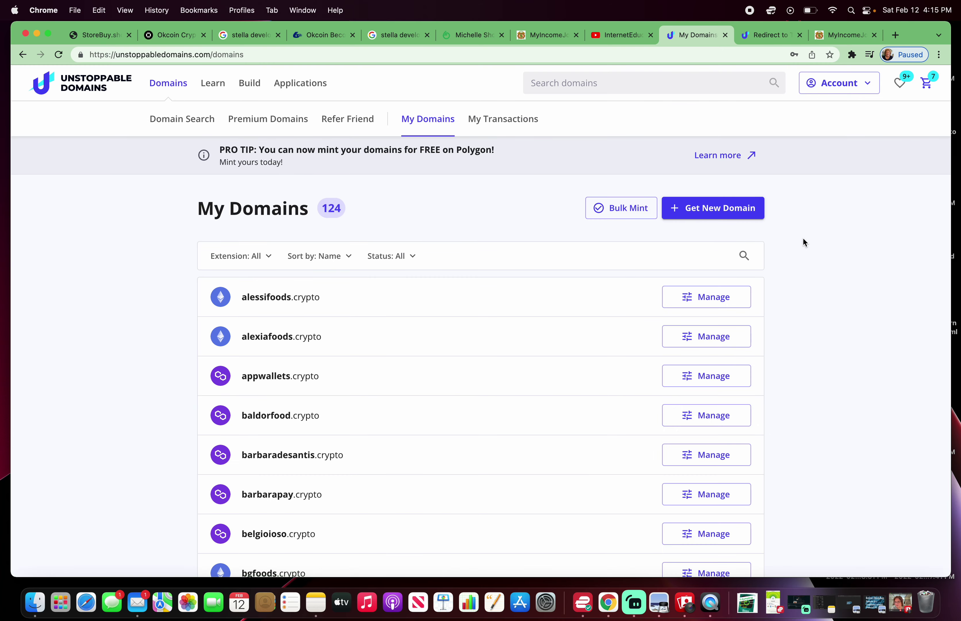
{"action": "scroll", "coordinate": [803, 243], "scroll_direction": "down", "scroll_amount": 20}
{"action": "scroll", "coordinate": [770, 328], "scroll_direction": "up", "scroll_amount": 5}
{"action": "left_click", "coordinate": [740, 374]}
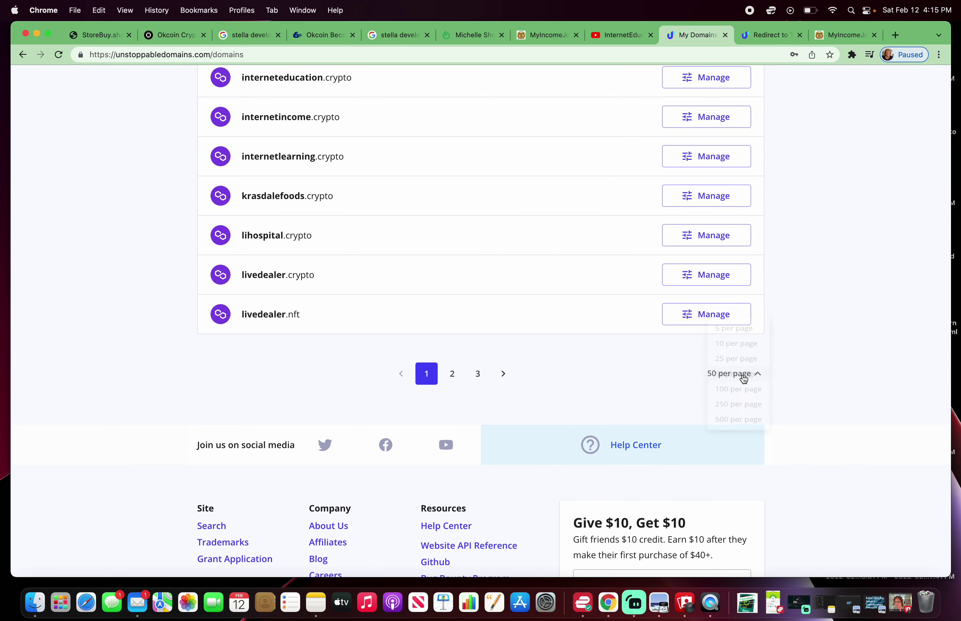
{"action": "left_click", "coordinate": [741, 392]}
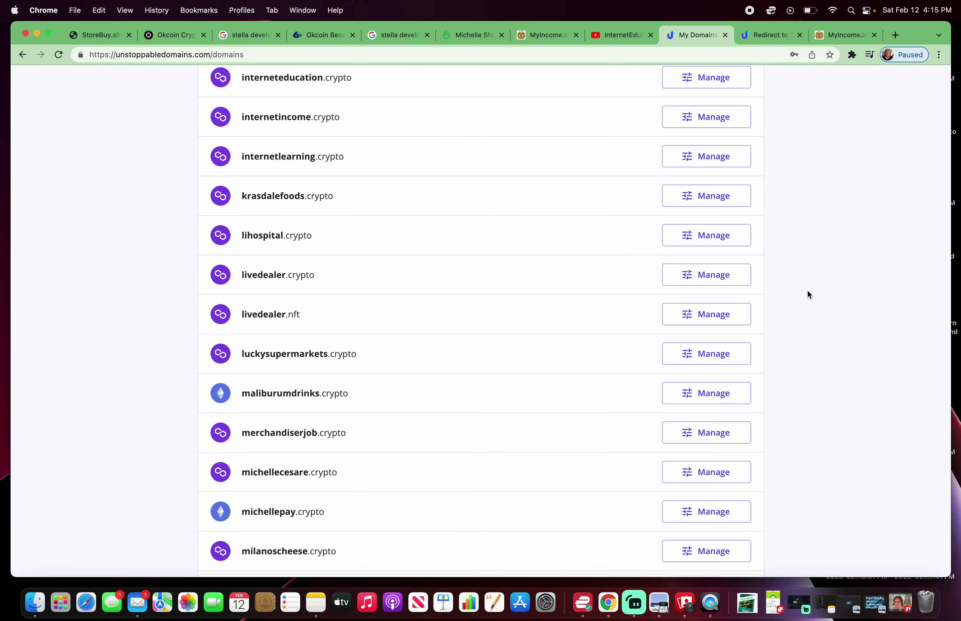
{"action": "scroll", "coordinate": [807, 290], "scroll_direction": "down", "scroll_amount": 20}
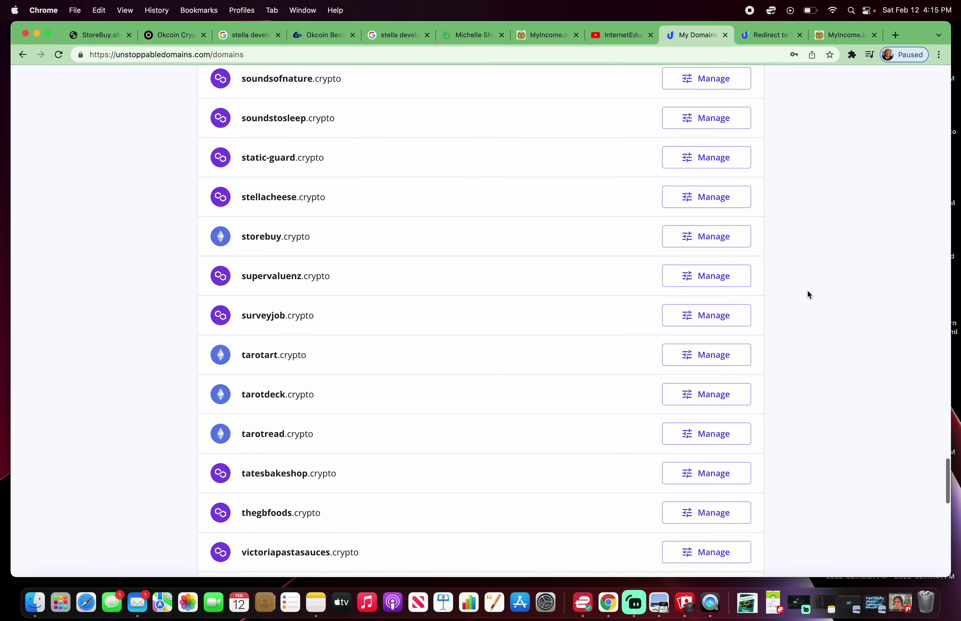
{"action": "scroll", "coordinate": [807, 290], "scroll_direction": "down", "scroll_amount": 15}
{"action": "scroll", "coordinate": [808, 289], "scroll_direction": "up", "scroll_amount": 5}
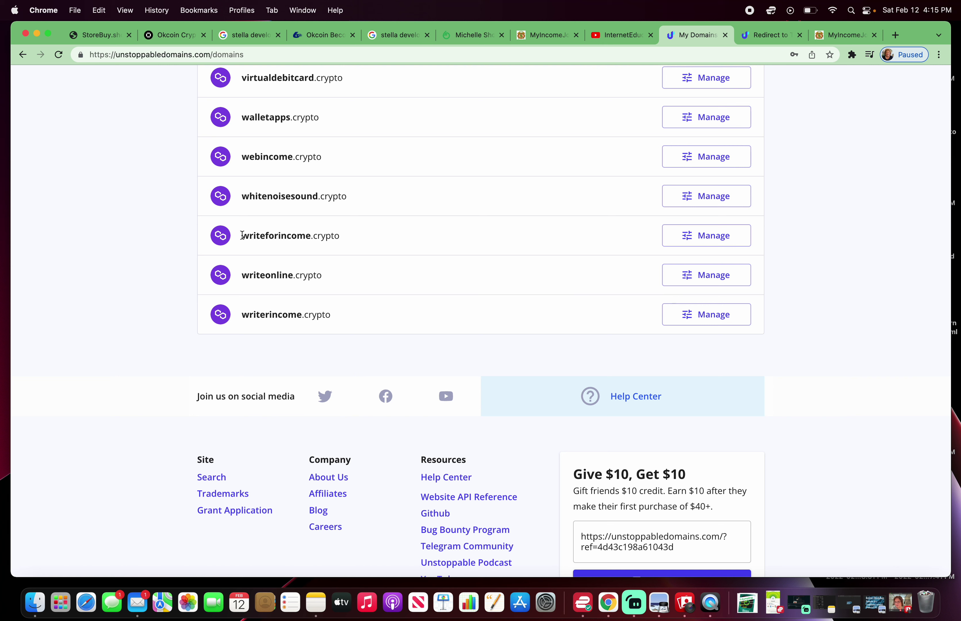
Copy the domain name writeonline.crypto from the list into a new blank tab's context
{"action": "left_click_drag", "start_coordinate": [243, 235], "coordinate": [357, 243]}
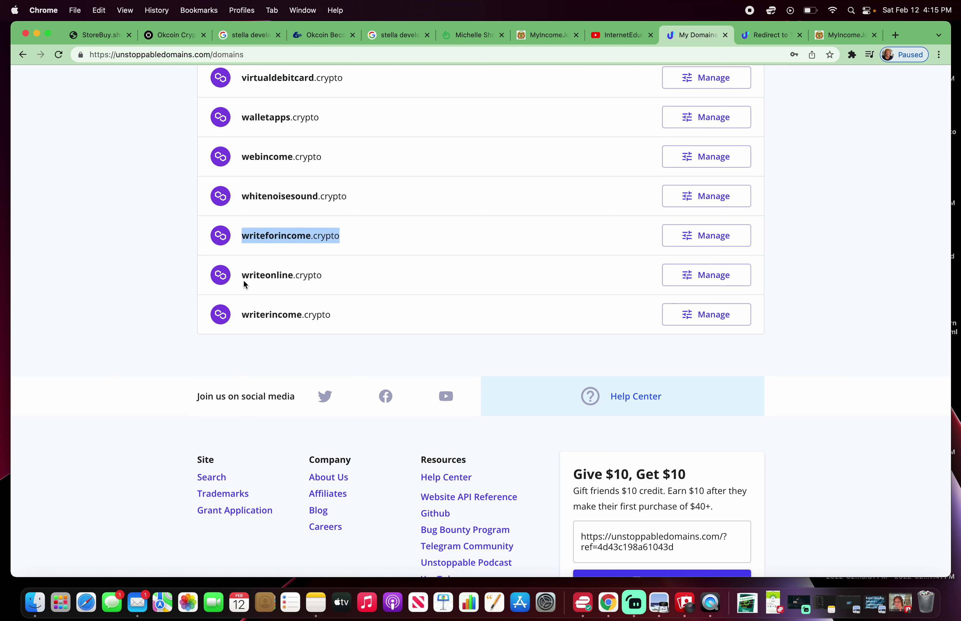
{"action": "left_click_drag", "start_coordinate": [242, 276], "coordinate": [322, 276]}
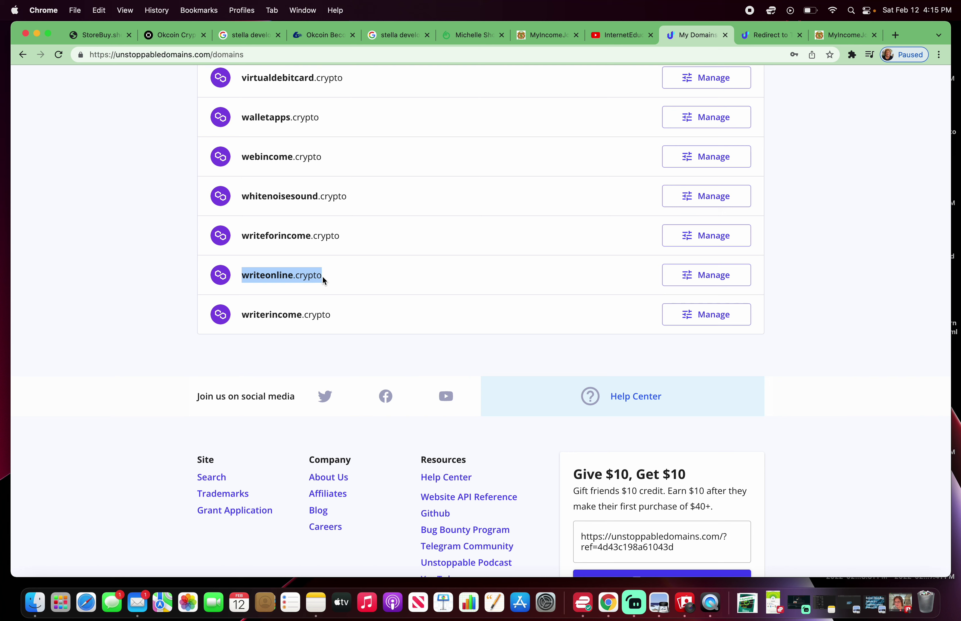
{"action": "left_click", "coordinate": [100, 12]}
{"action": "left_click", "coordinate": [108, 77]}
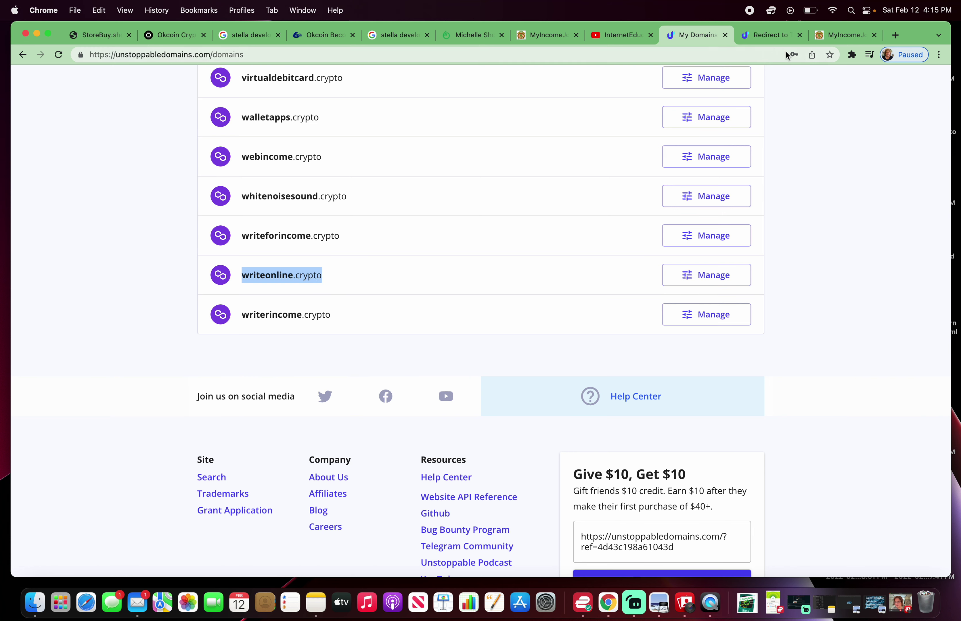
{"action": "left_click", "coordinate": [897, 35]}
Visit writeonline.crypto, see it redirect to myincomejob.com, and dismiss the subscribe popup
{"action": "left_click", "coordinate": [664, 52]}
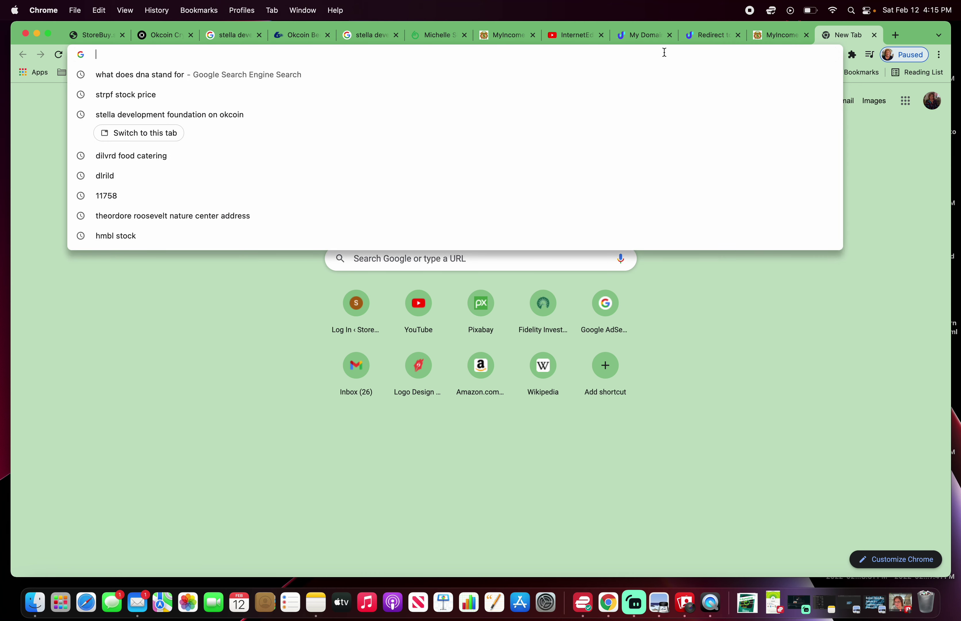
{"action": "key", "text": "super+v"}
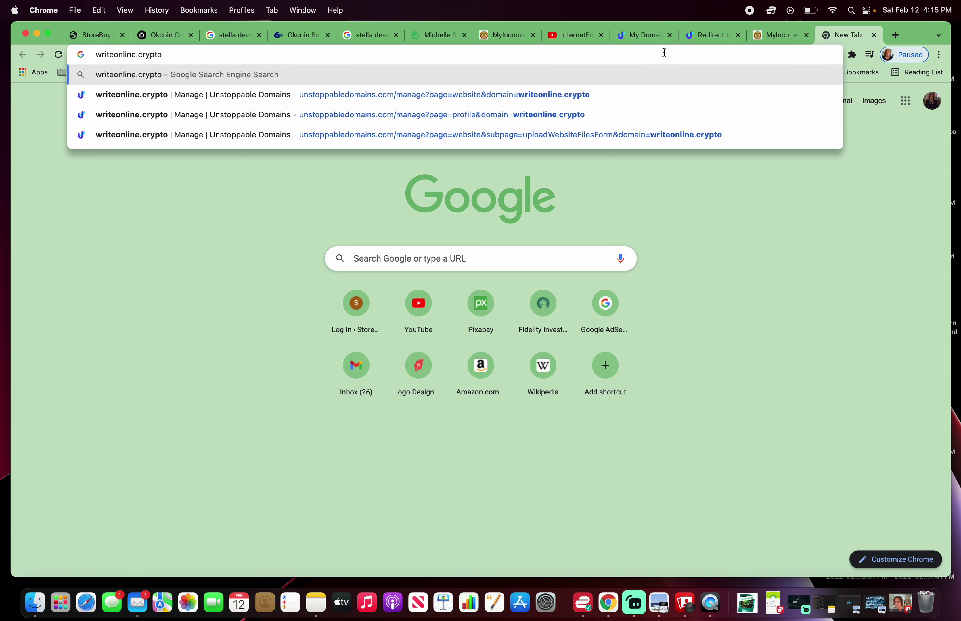
{"action": "key", "text": "Return"}
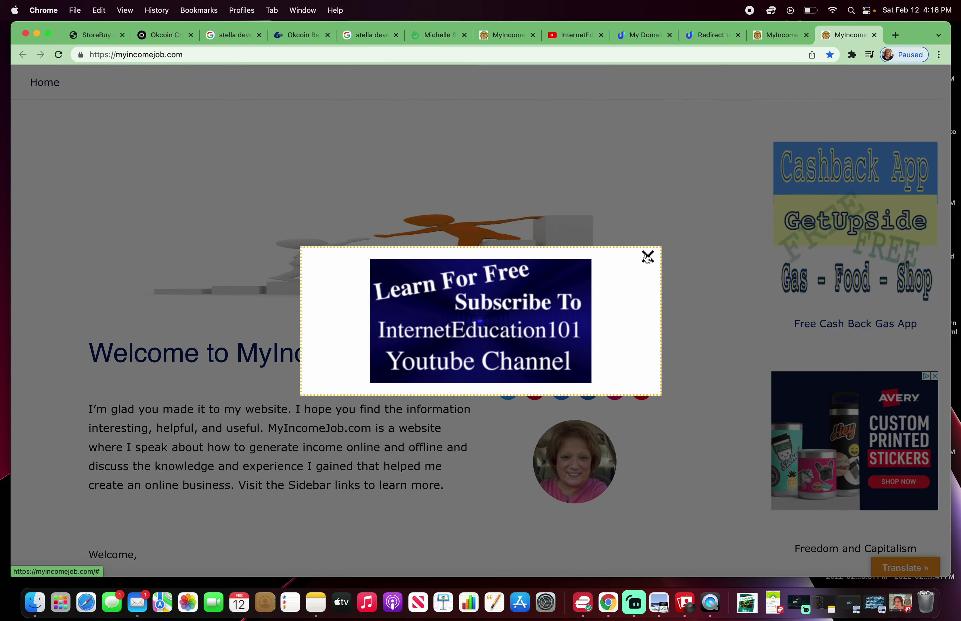
{"action": "left_click", "coordinate": [647, 257]}
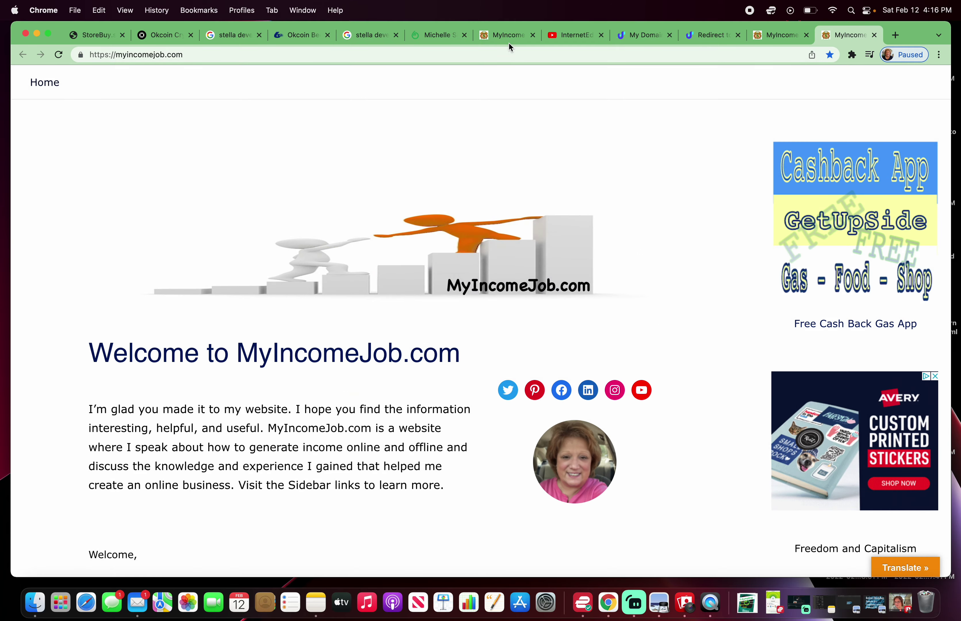
In the other MyIncomeJob.com tab, minimize the Photo Booth window and scroll down the homepage article
{"action": "left_click", "coordinate": [509, 36]}
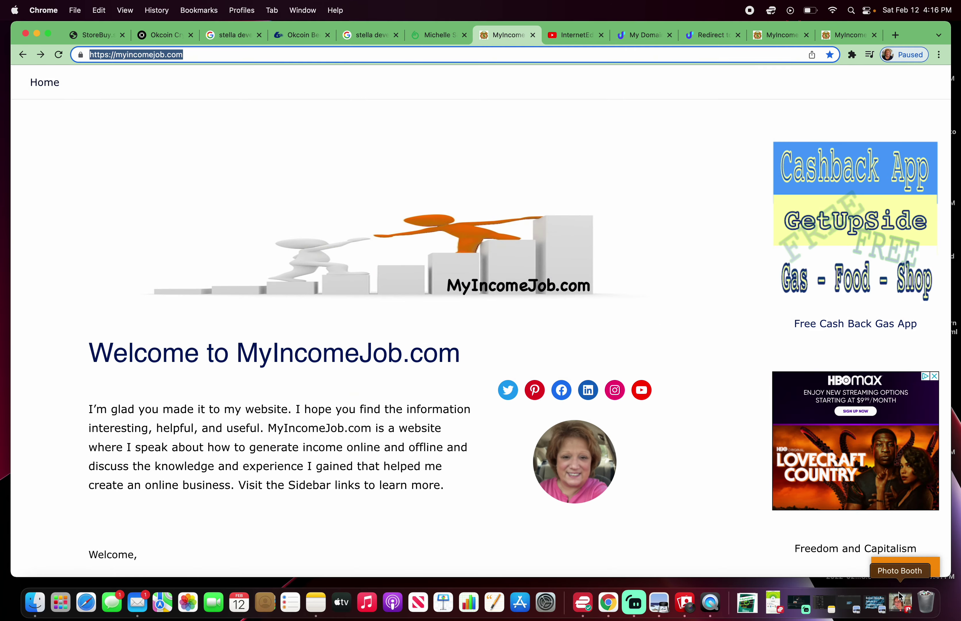
{"action": "left_click", "coordinate": [900, 603]}
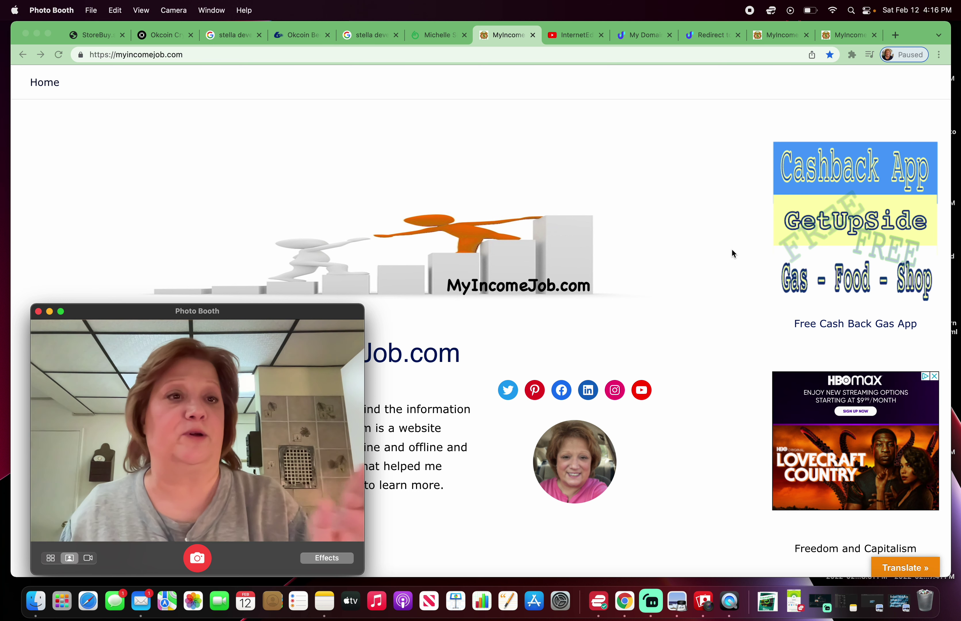
{"action": "left_click", "coordinate": [49, 311]}
{"action": "scroll", "coordinate": [709, 218], "scroll_direction": "down", "scroll_amount": 15}
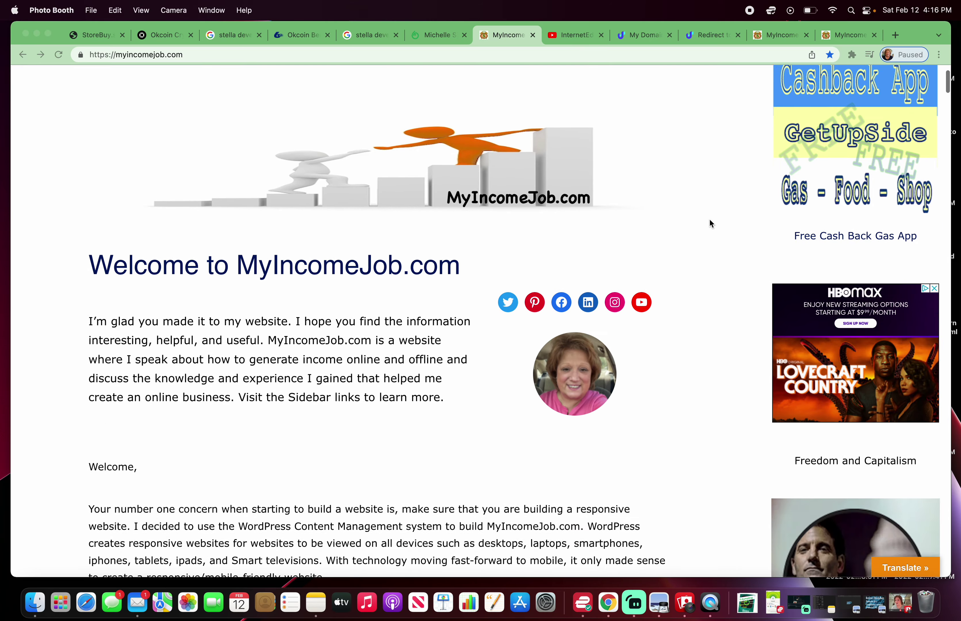
{"action": "scroll", "coordinate": [709, 220], "scroll_direction": "down", "scroll_amount": 3}
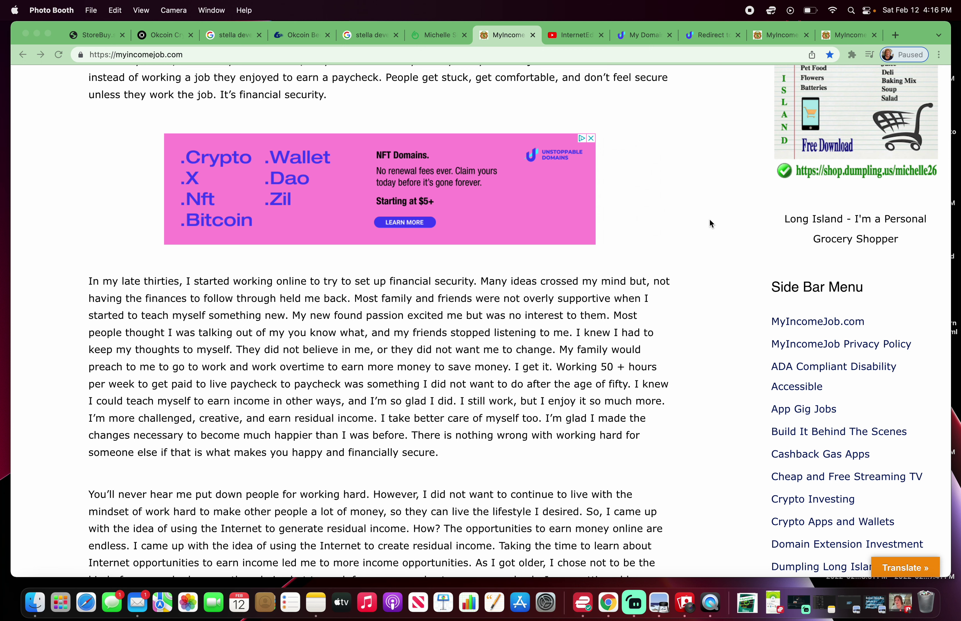
Show the other tab's article at its 'NFTs Are More Than Just Art' Unstoppable Domains ad
{"action": "left_click", "coordinate": [786, 37]}
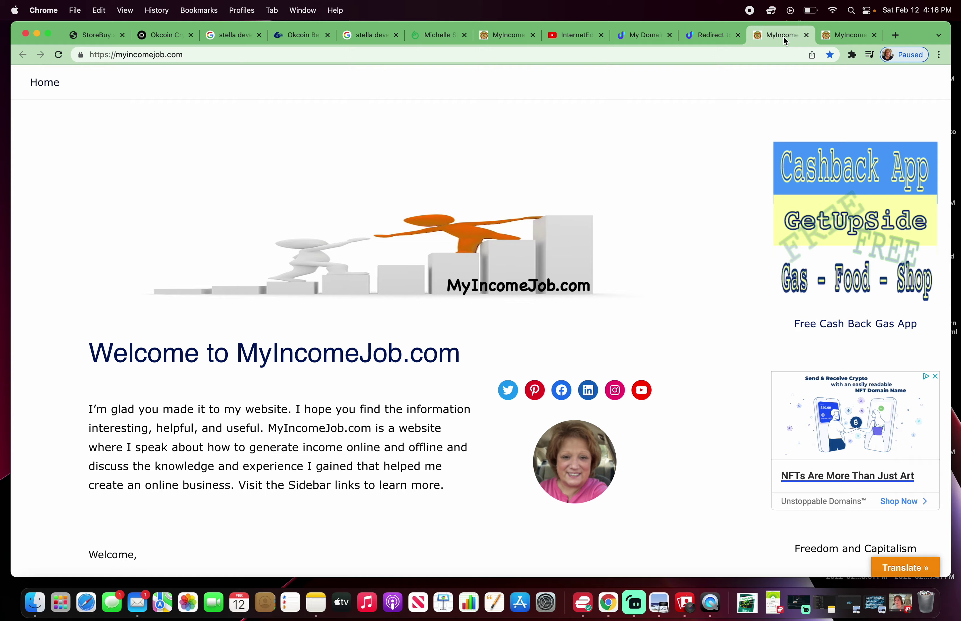
{"action": "scroll", "coordinate": [735, 200], "scroll_direction": "down", "scroll_amount": 10}
{"action": "scroll", "coordinate": [736, 202], "scroll_direction": "up", "scroll_amount": 5}
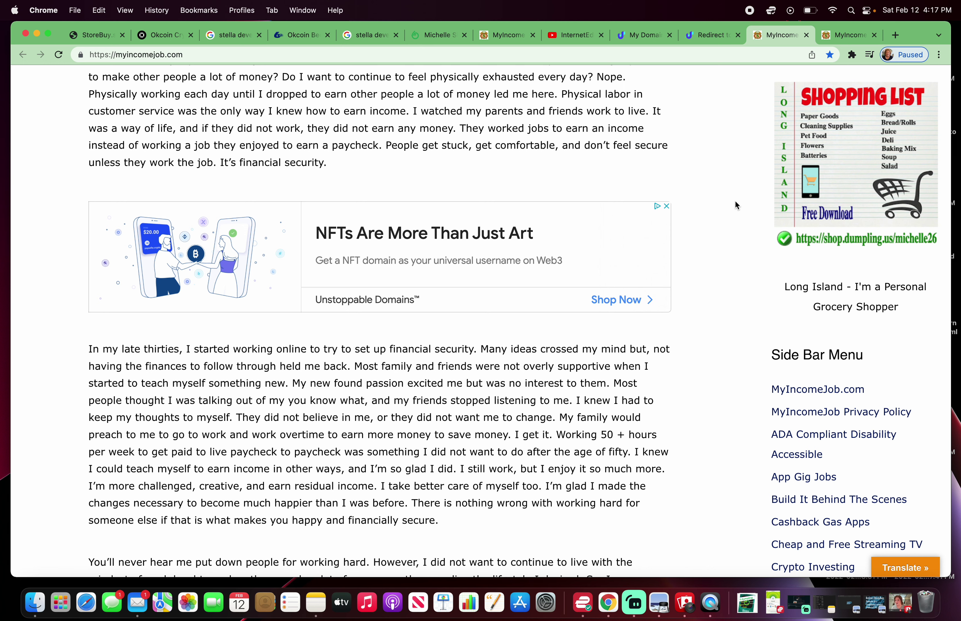
{"action": "left_click", "coordinate": [901, 602]}
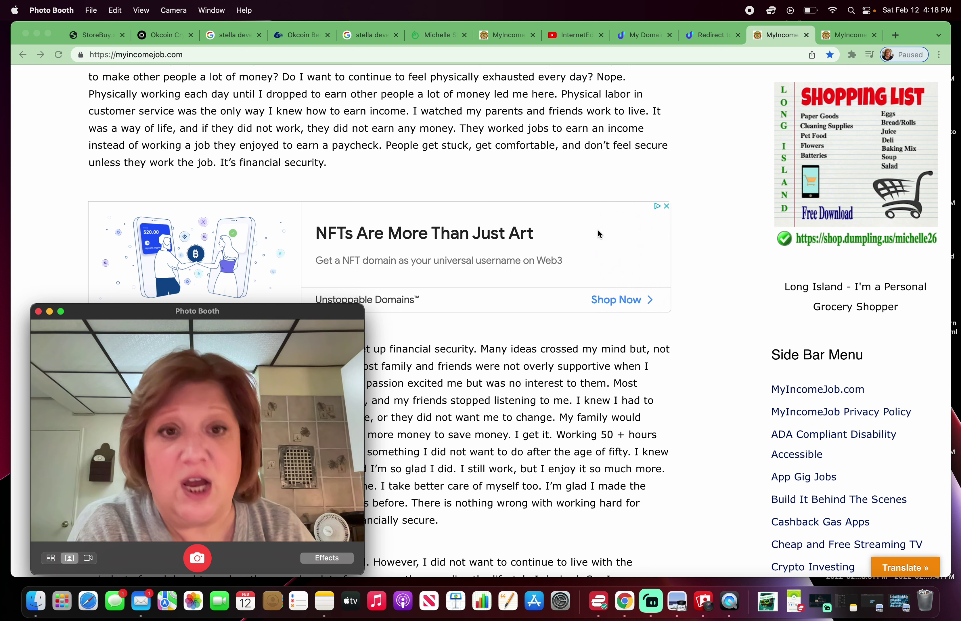
Open tarotdeck.crypto's Manage page from My Domains and view its Sell Domain options, Listed for Sale
{"action": "left_click", "coordinate": [49, 311]}
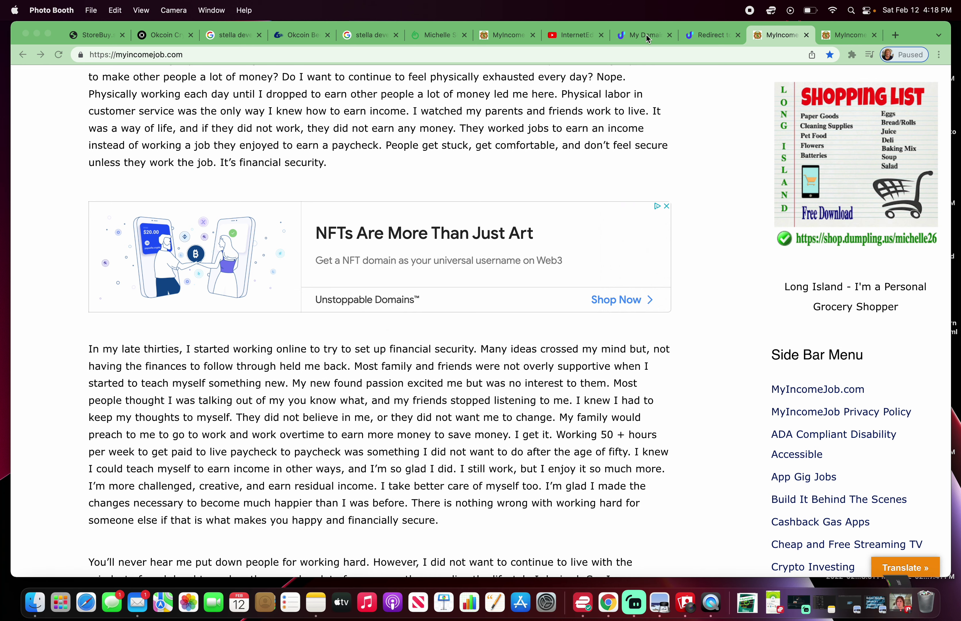
{"action": "left_click", "coordinate": [646, 36]}
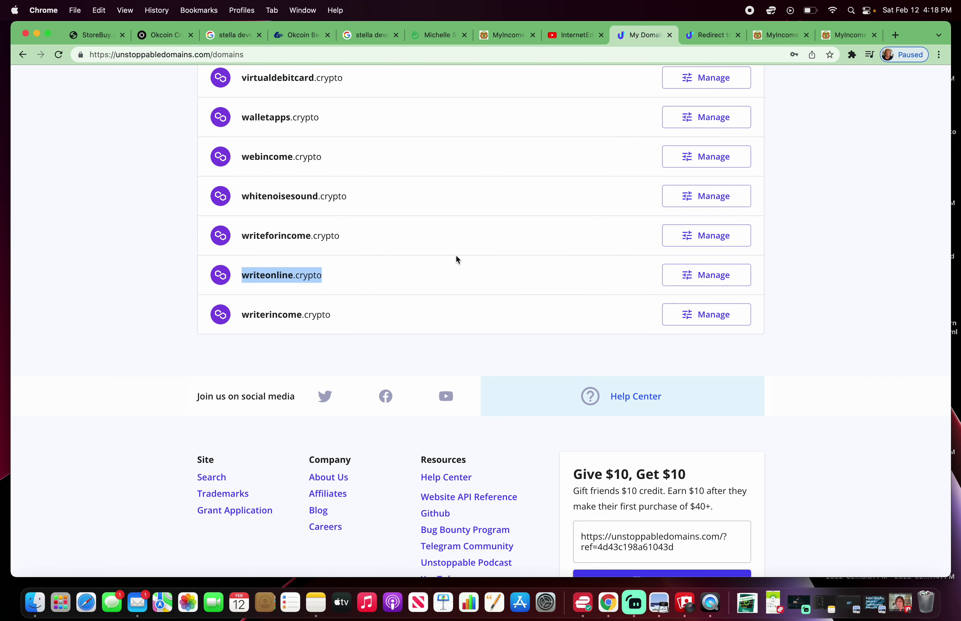
{"action": "scroll", "coordinate": [456, 257], "scroll_direction": "up", "scroll_amount": 5}
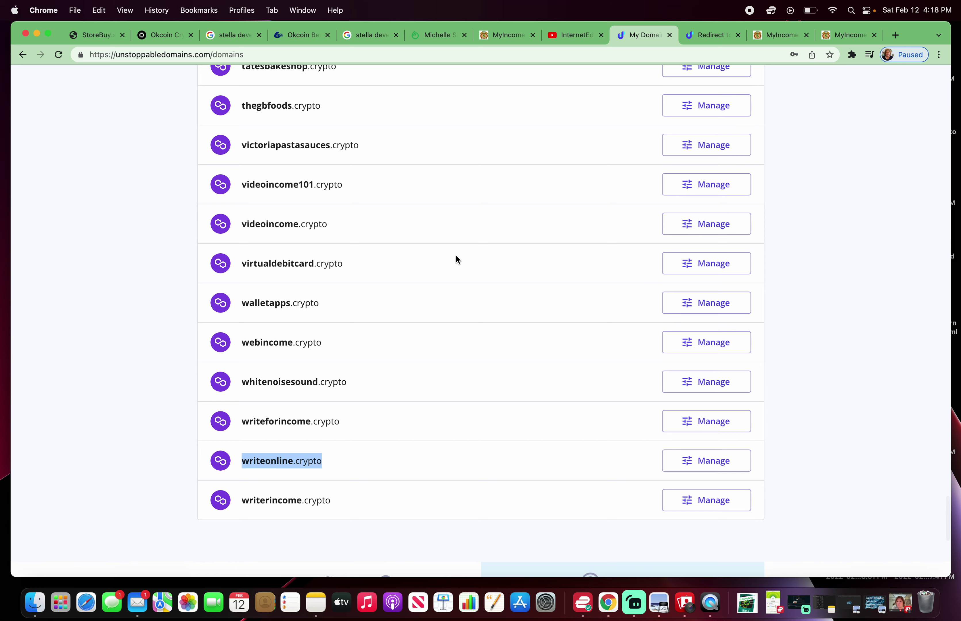
{"action": "scroll", "coordinate": [458, 260], "scroll_direction": "up", "scroll_amount": 7}
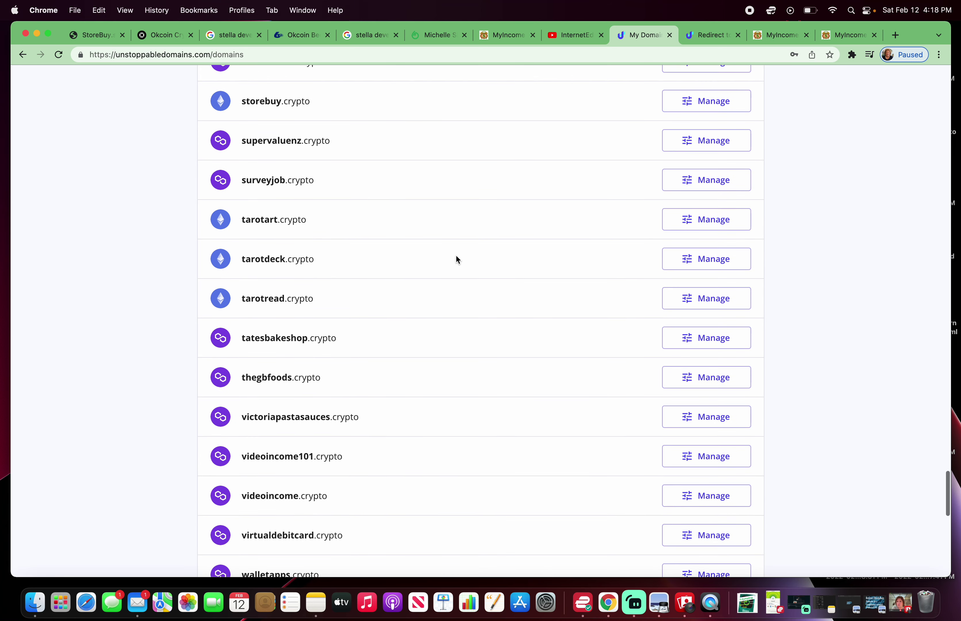
{"action": "scroll", "coordinate": [458, 260], "scroll_direction": "up", "scroll_amount": 2}
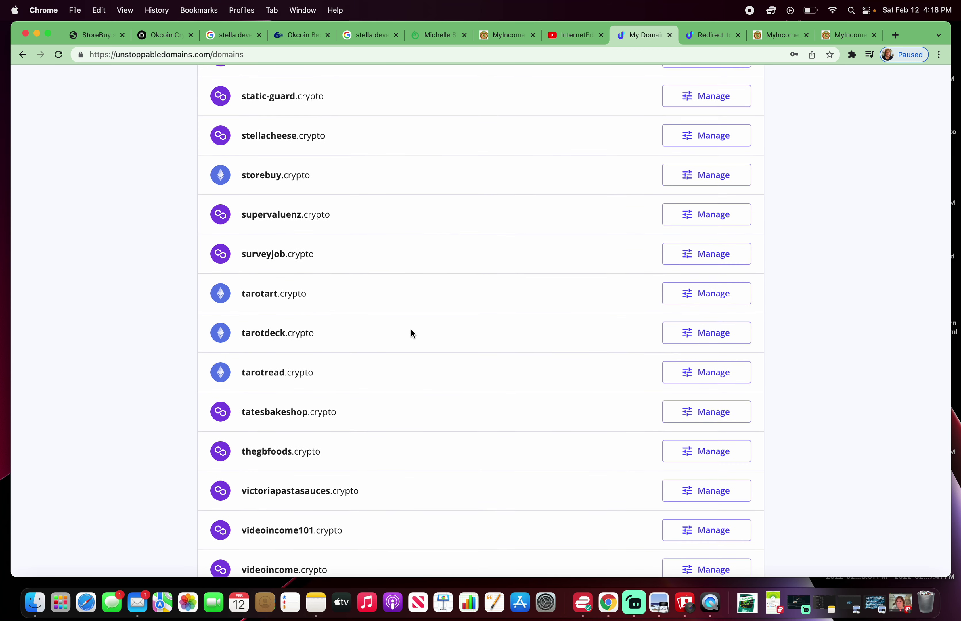
{"action": "left_click", "coordinate": [705, 338]}
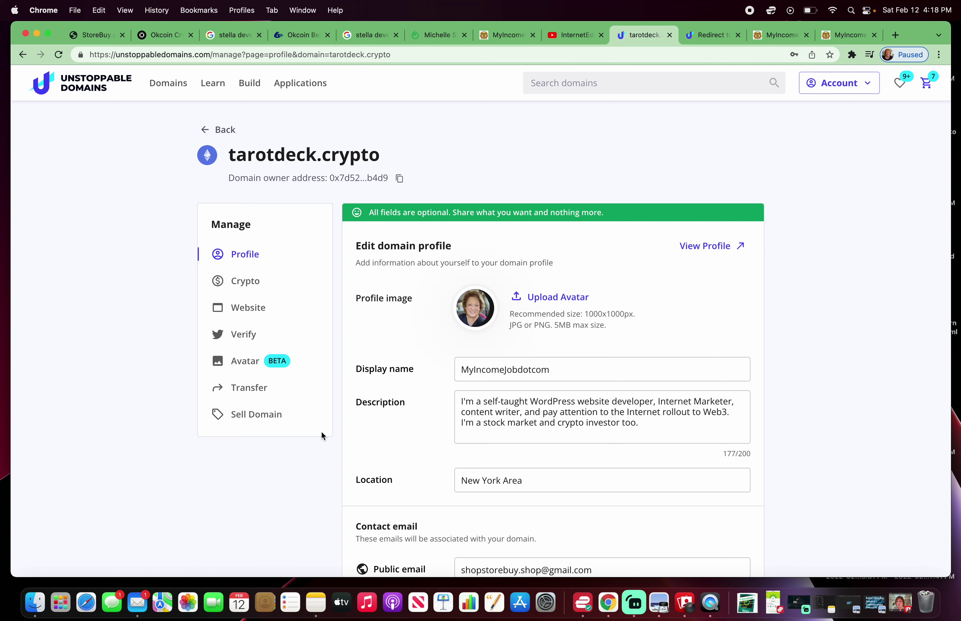
{"action": "left_click", "coordinate": [246, 416]}
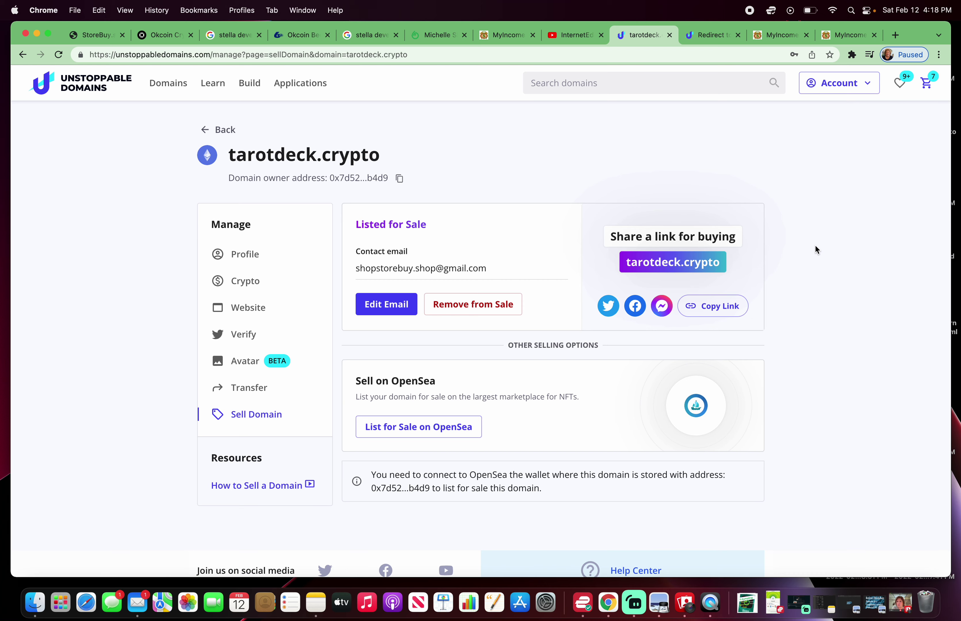
{"action": "left_click", "coordinate": [900, 605]}
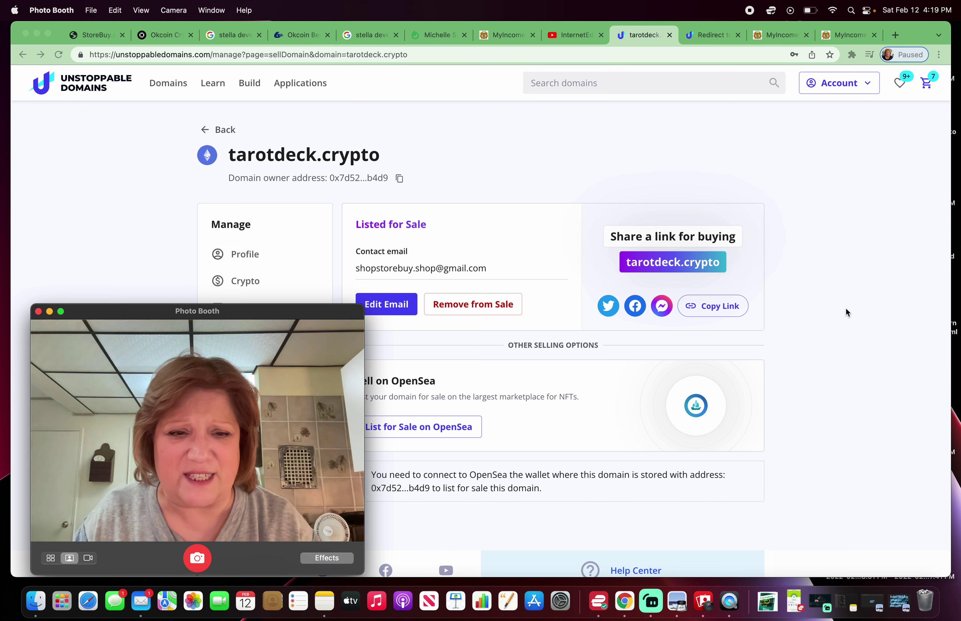
{"action": "scroll", "coordinate": [847, 312], "scroll_direction": "down", "scroll_amount": 10}
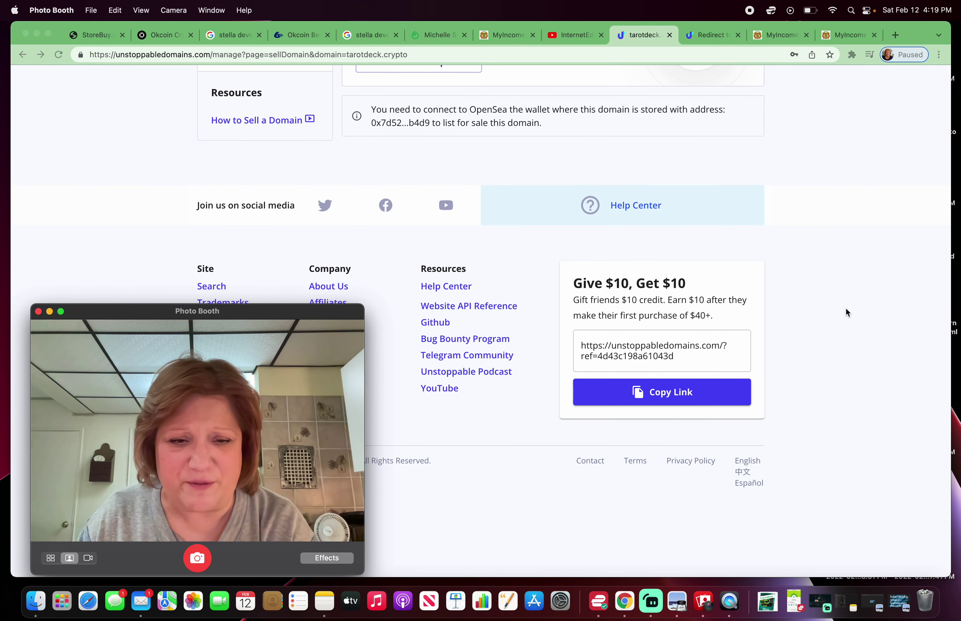